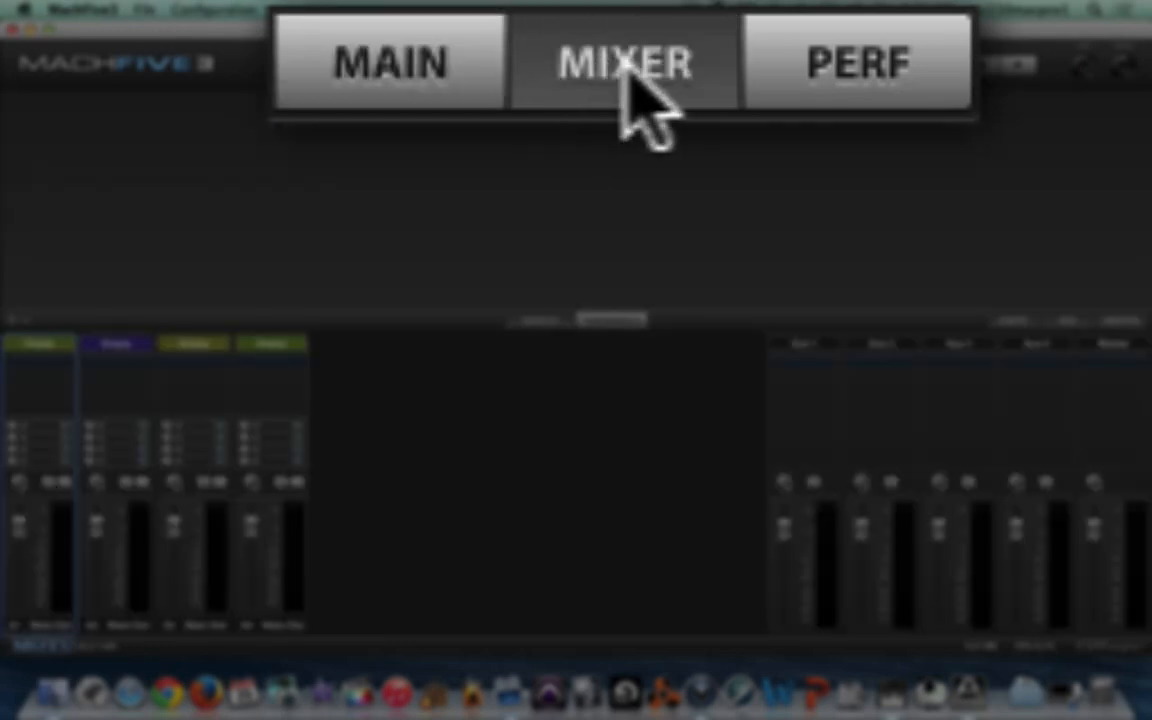
# Look through the Perf and Mixer views and return to the Main view.
pyautogui.click(860, 80)
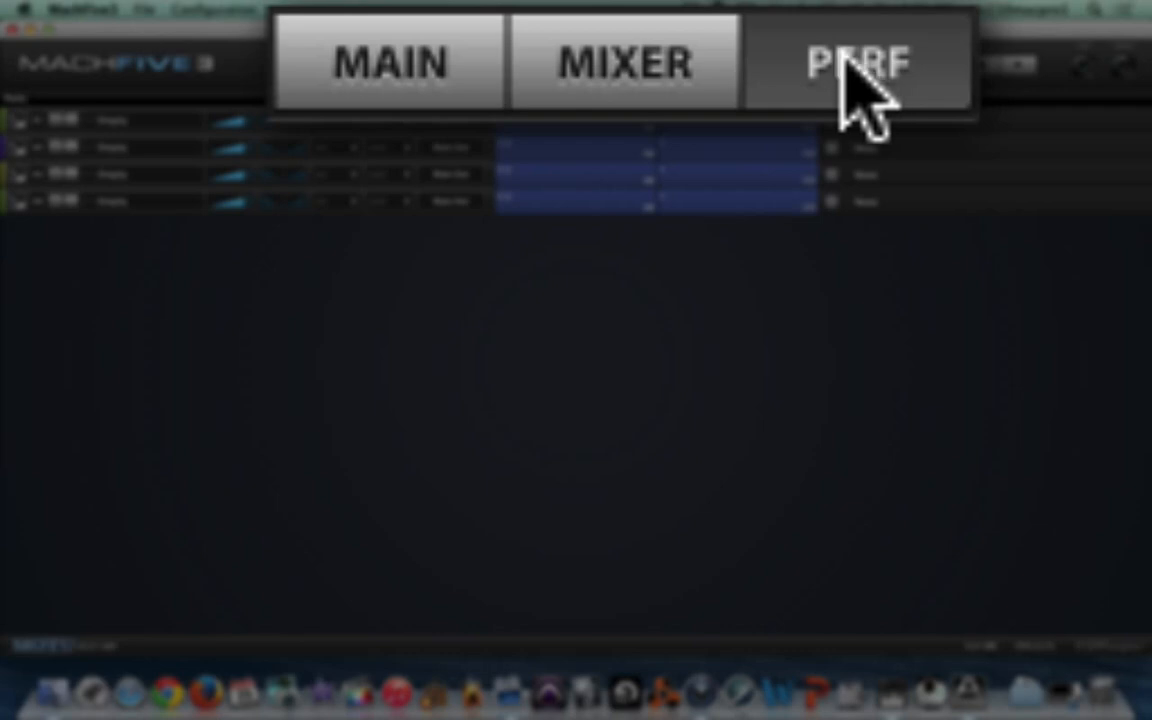
pyautogui.click(605, 48)
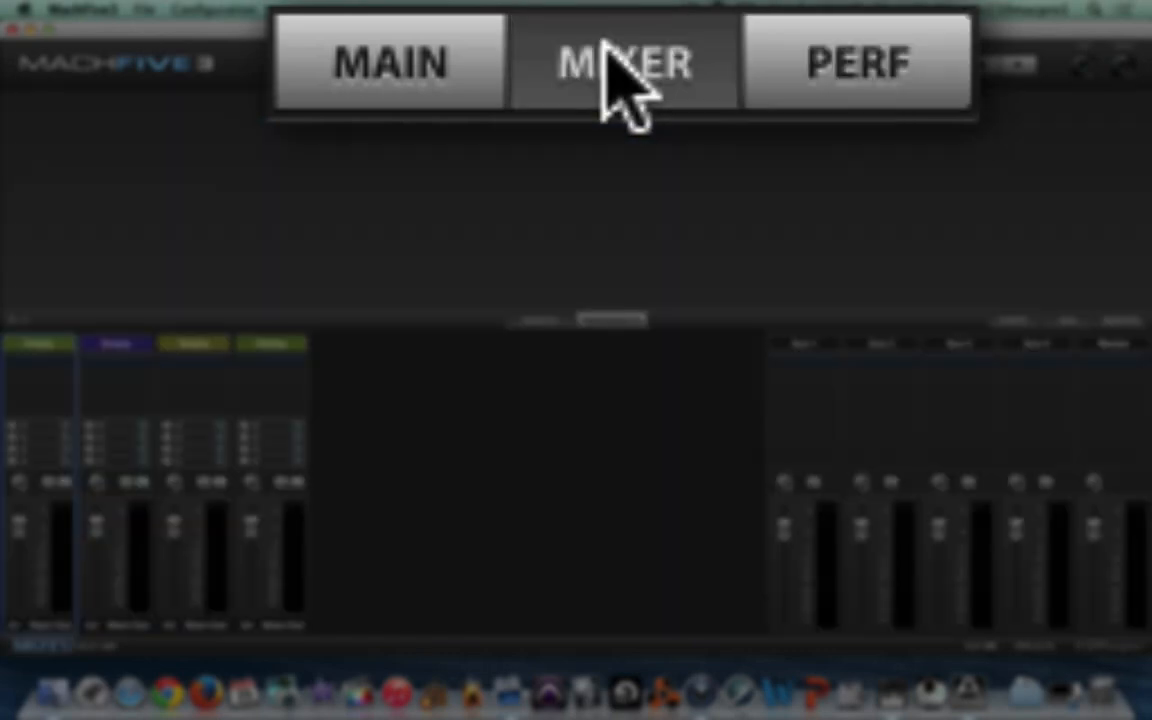
pyautogui.click(448, 45)
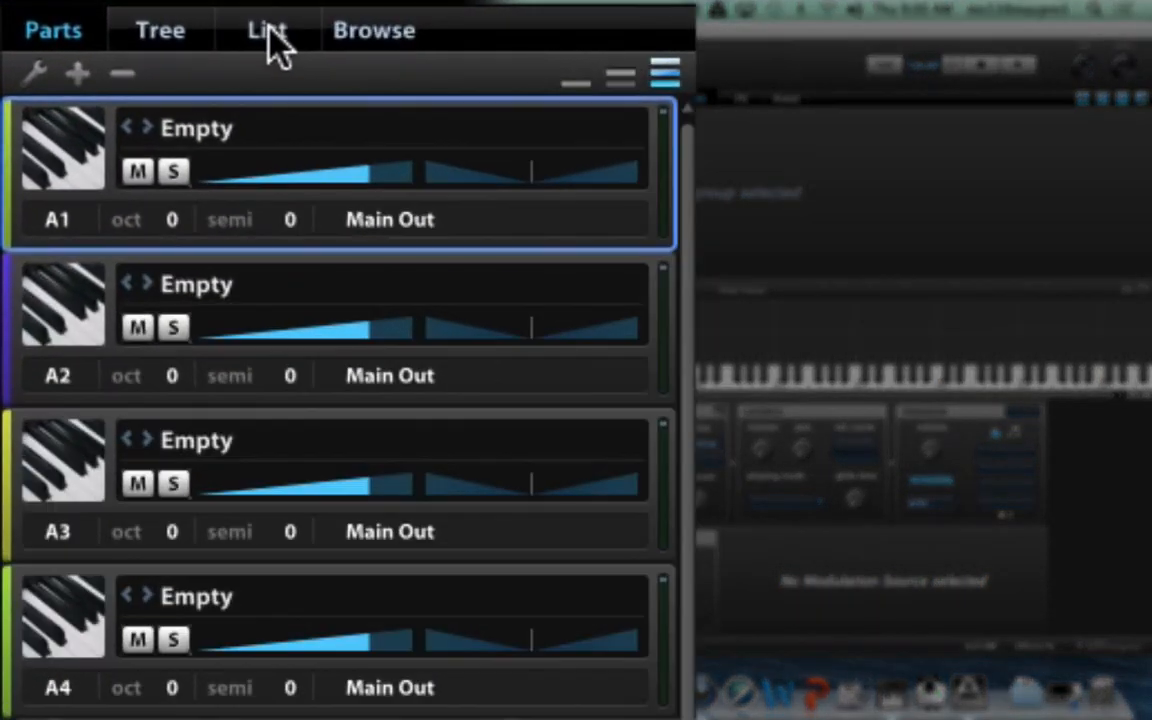
# Show the List view of the sidebar and look through the parameters of Part 1.
pyautogui.click(150, 53)
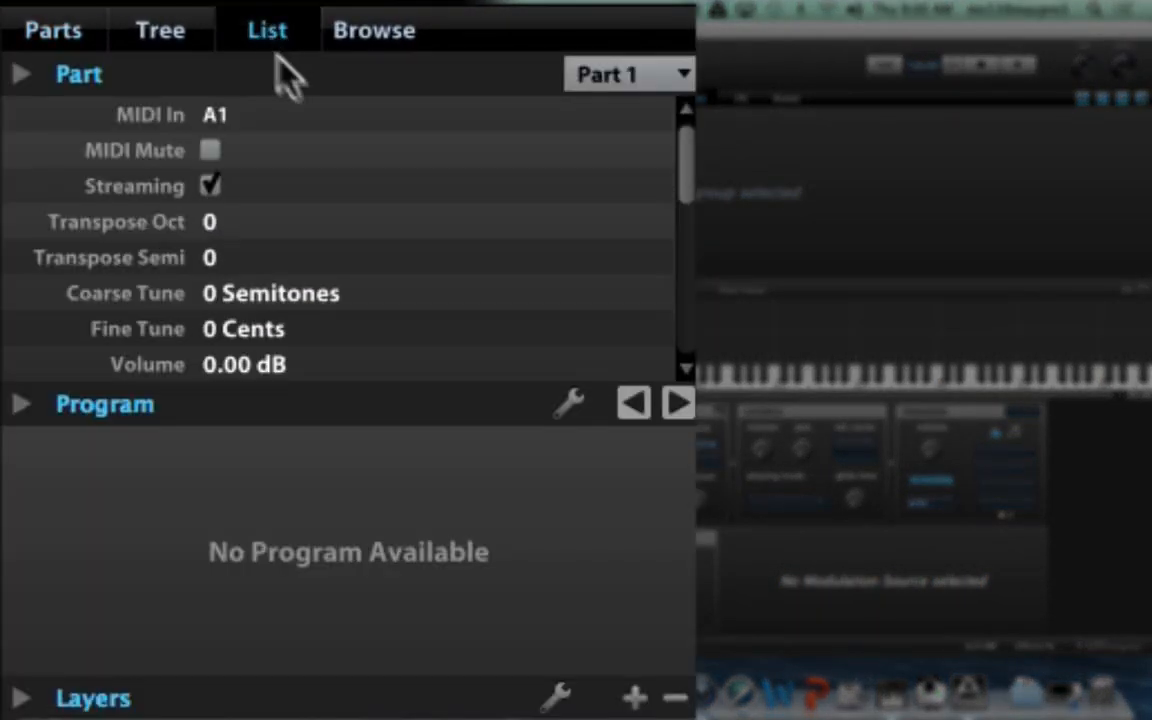
pyautogui.scroll(-5, 687, 163)
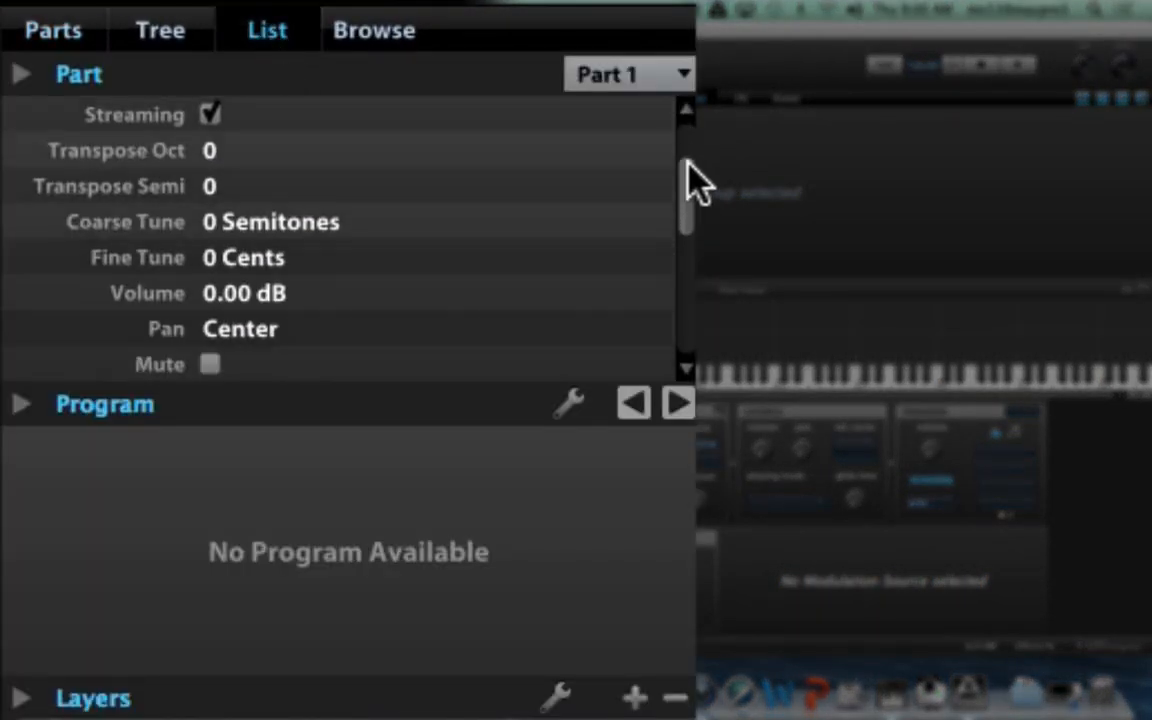
pyautogui.scroll(5, 686, 165)
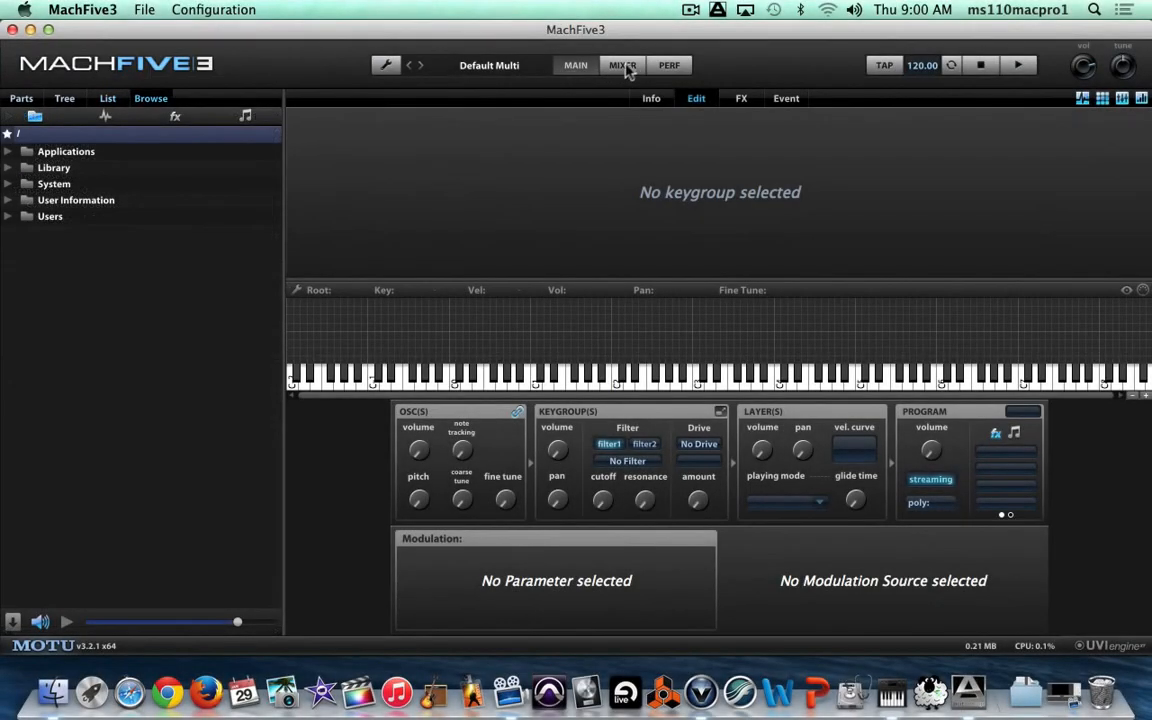
# Show the Mixer and examine the modulation, MIDI Learn and OSC options for part A4's volume fader and aux send.
pyautogui.click(628, 65)
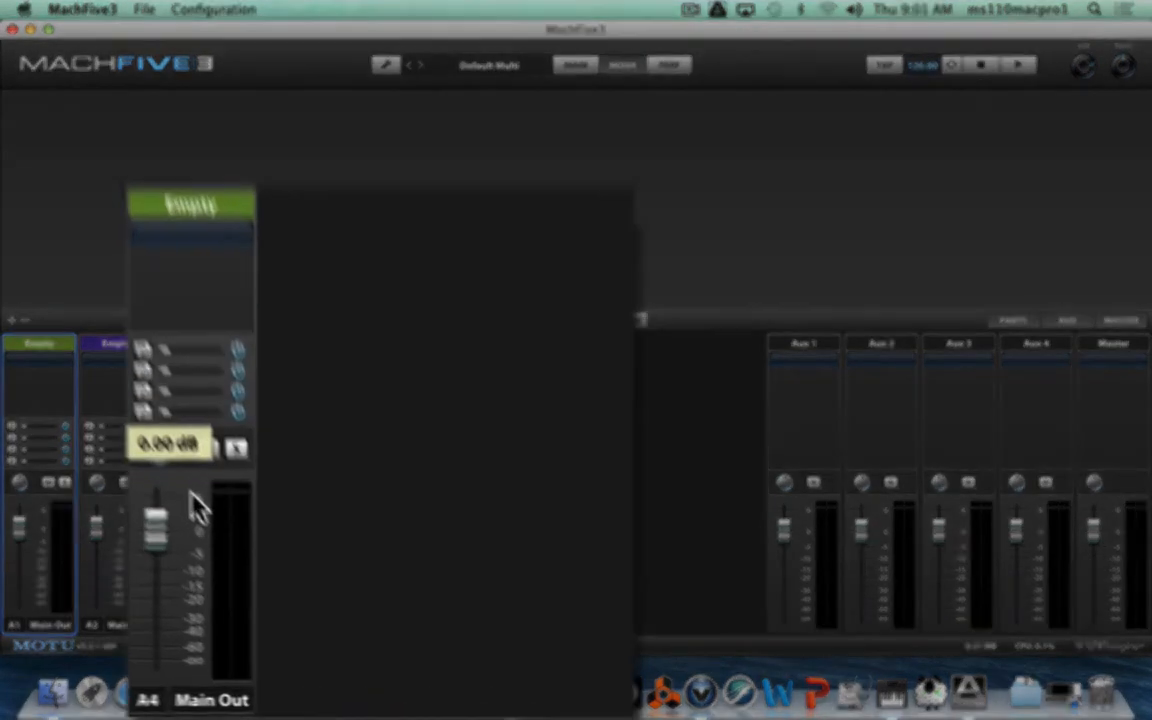
pyautogui.rightClick(272, 513)
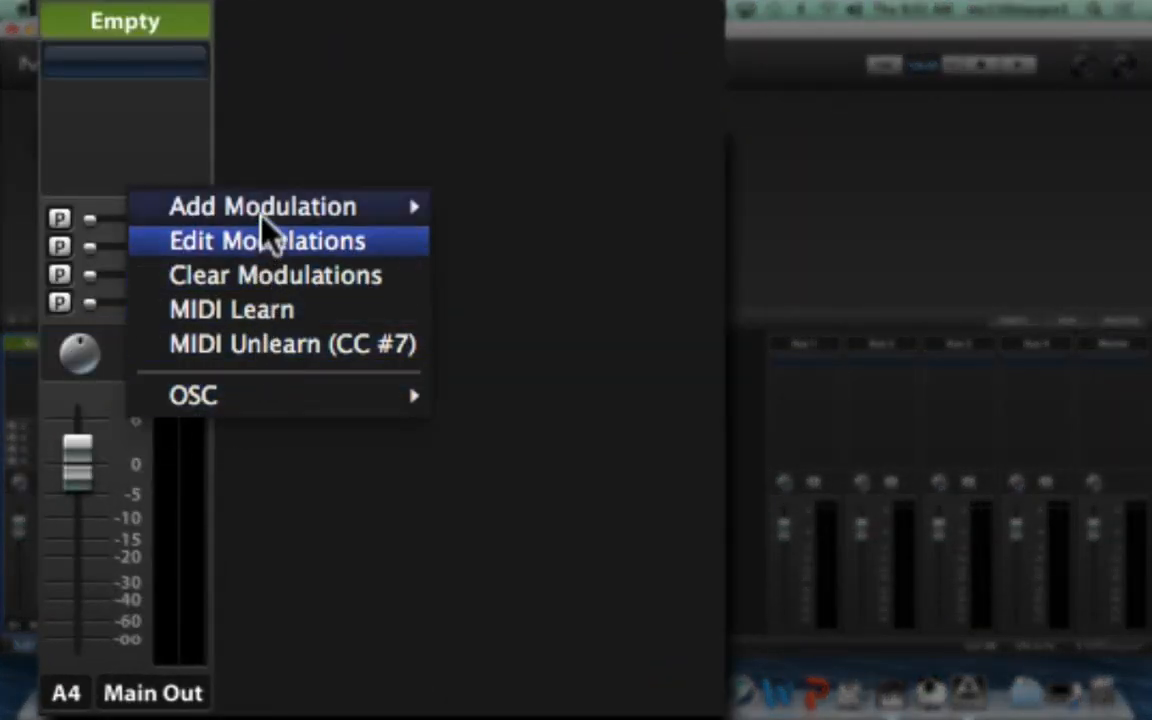
pyautogui.moveTo(262, 200)
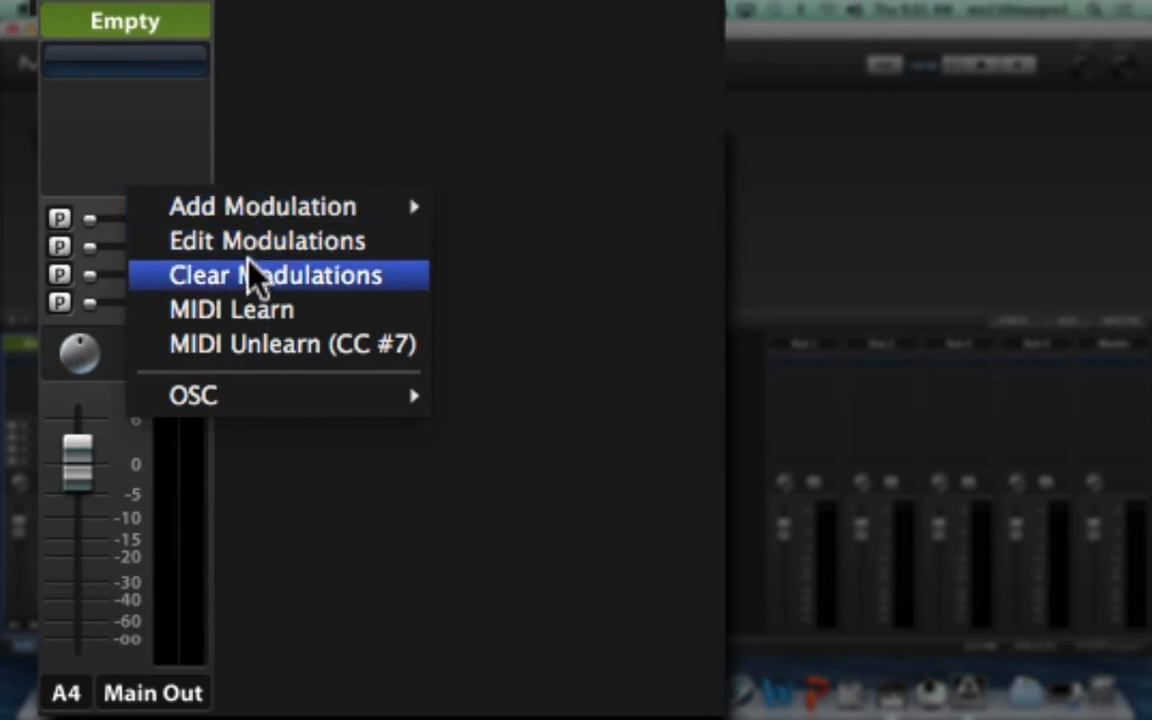
pyautogui.click(465, 360)
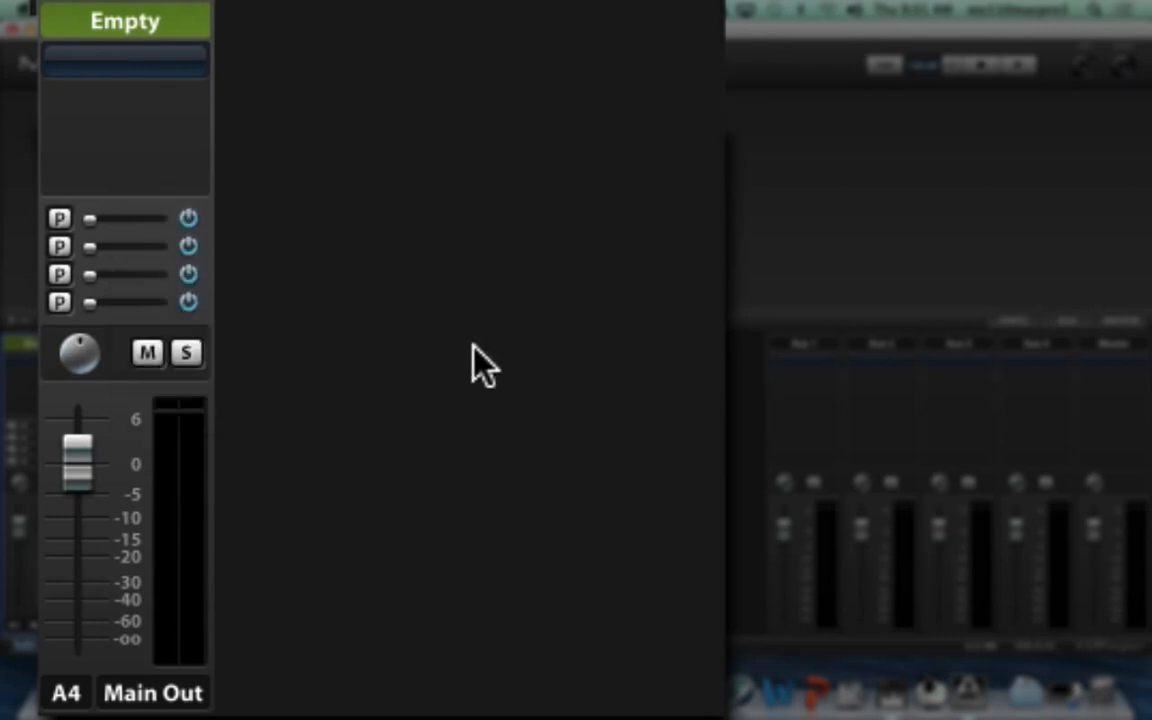
pyautogui.rightClick(153, 243)
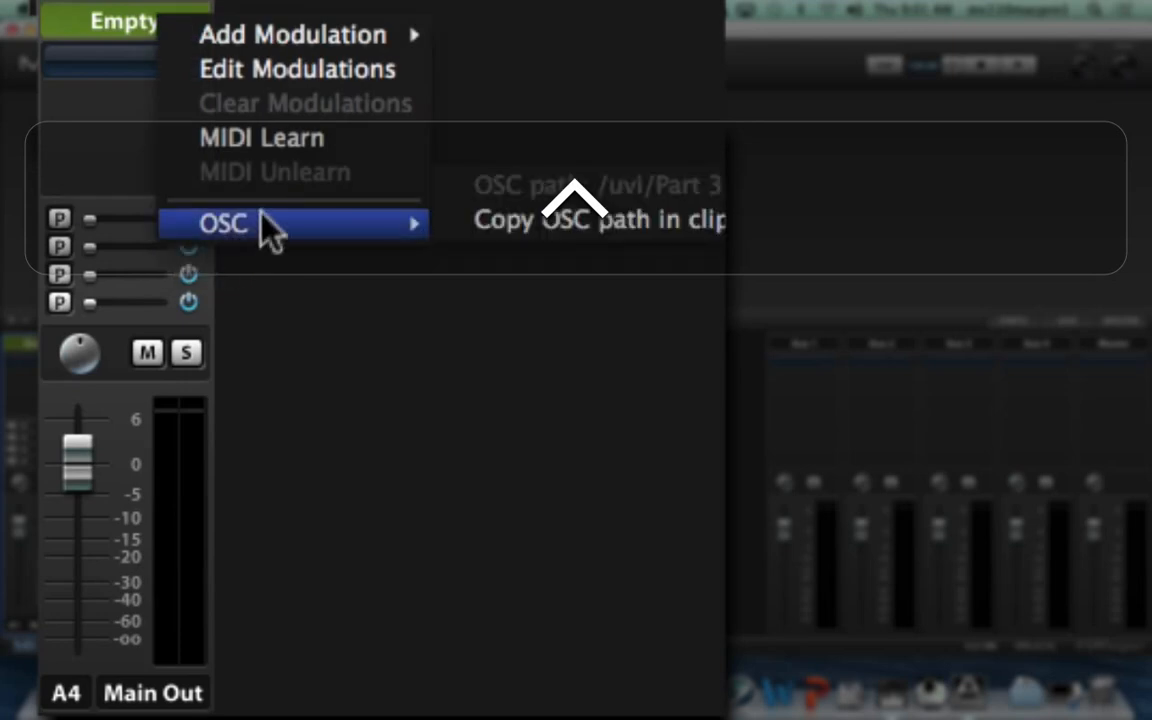
pyautogui.moveTo(297, 30)
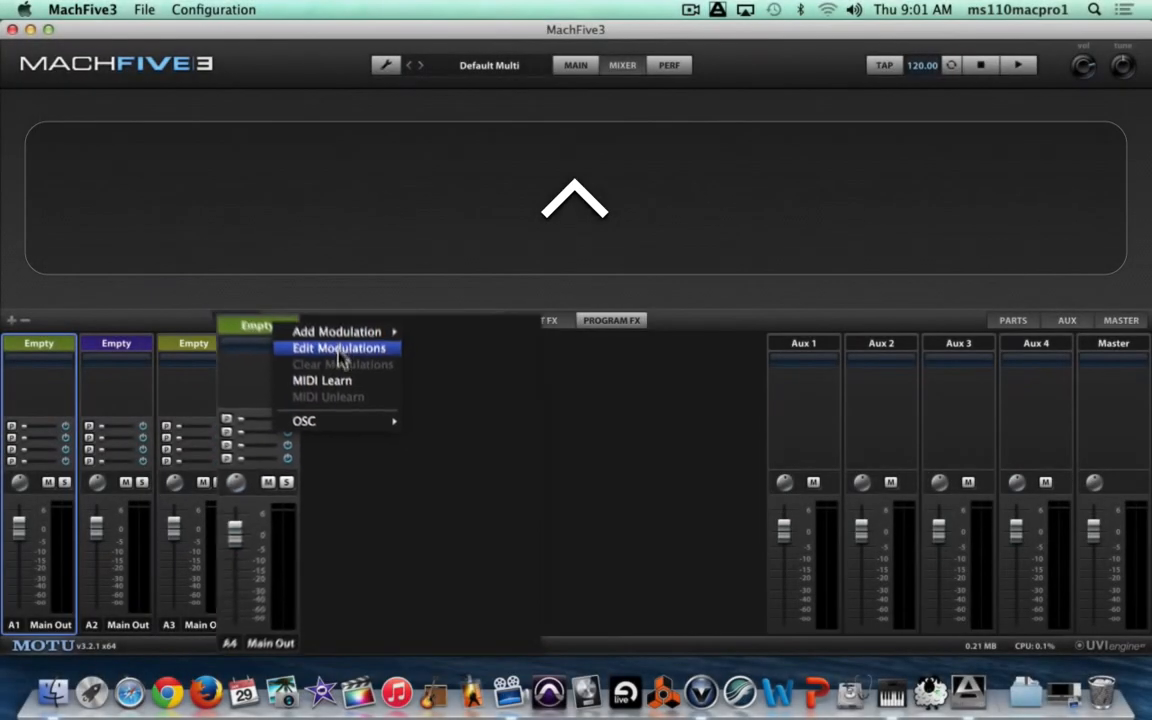
pyautogui.click(424, 308)
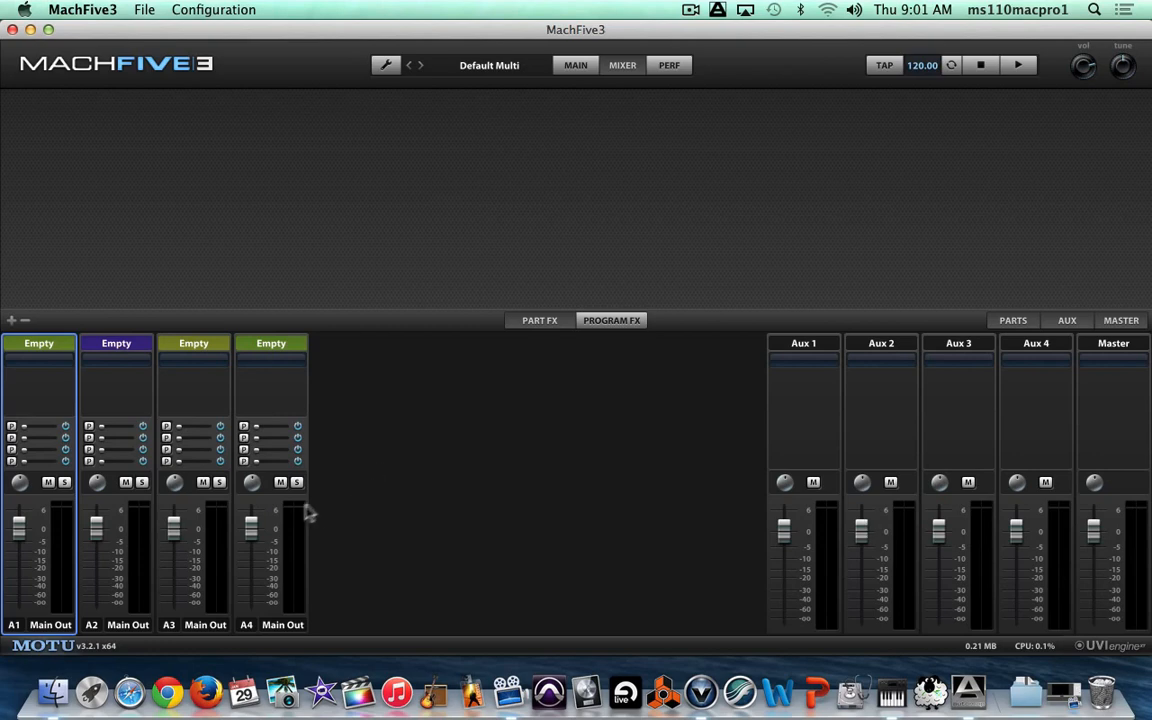
# Lower part A4's volume fader to -17.63 dB and reset it to the default 0.00 dB.
pyautogui.moveTo(263, 527)
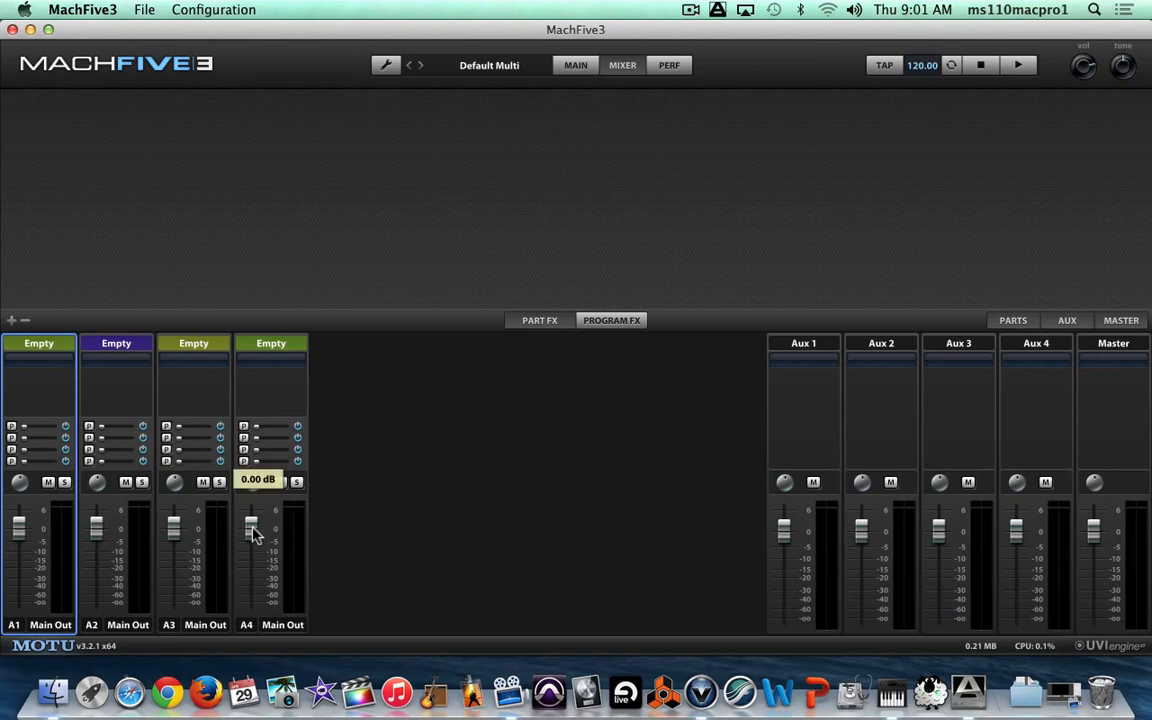
pyautogui.moveTo(254, 533); pyautogui.dragTo(253, 567)
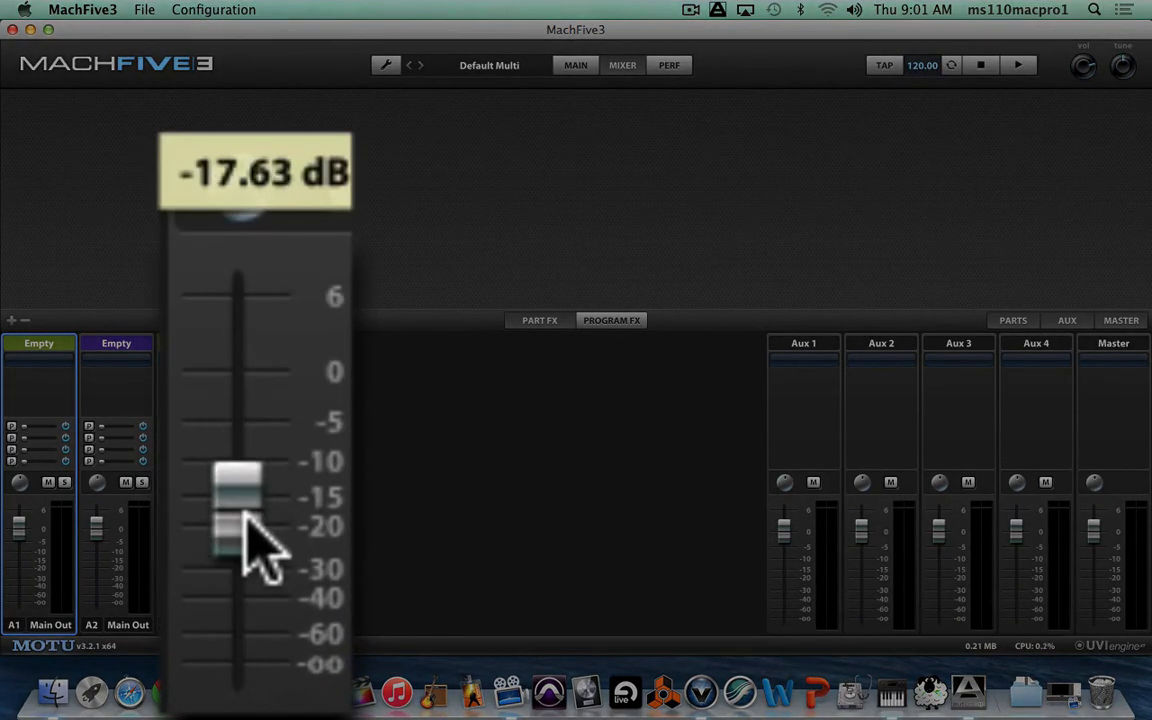
pyautogui.press('alt')
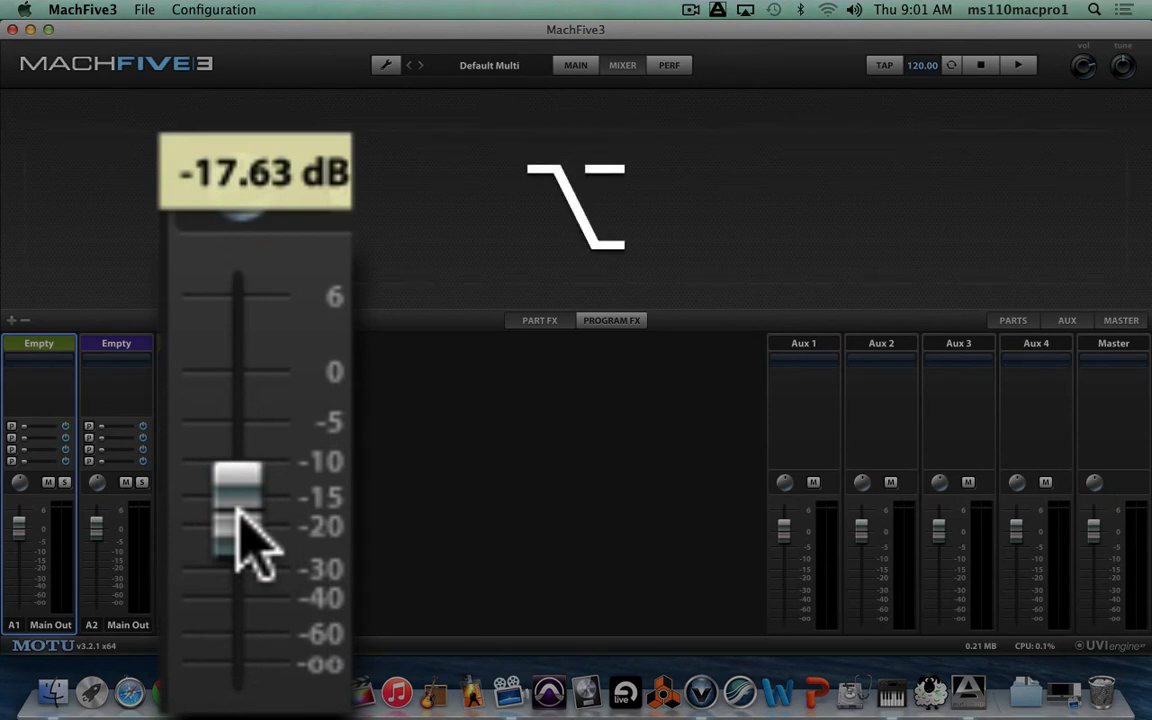
pyautogui.keyDown('alt'); pyautogui.click(238, 518); pyautogui.keyUp('alt')
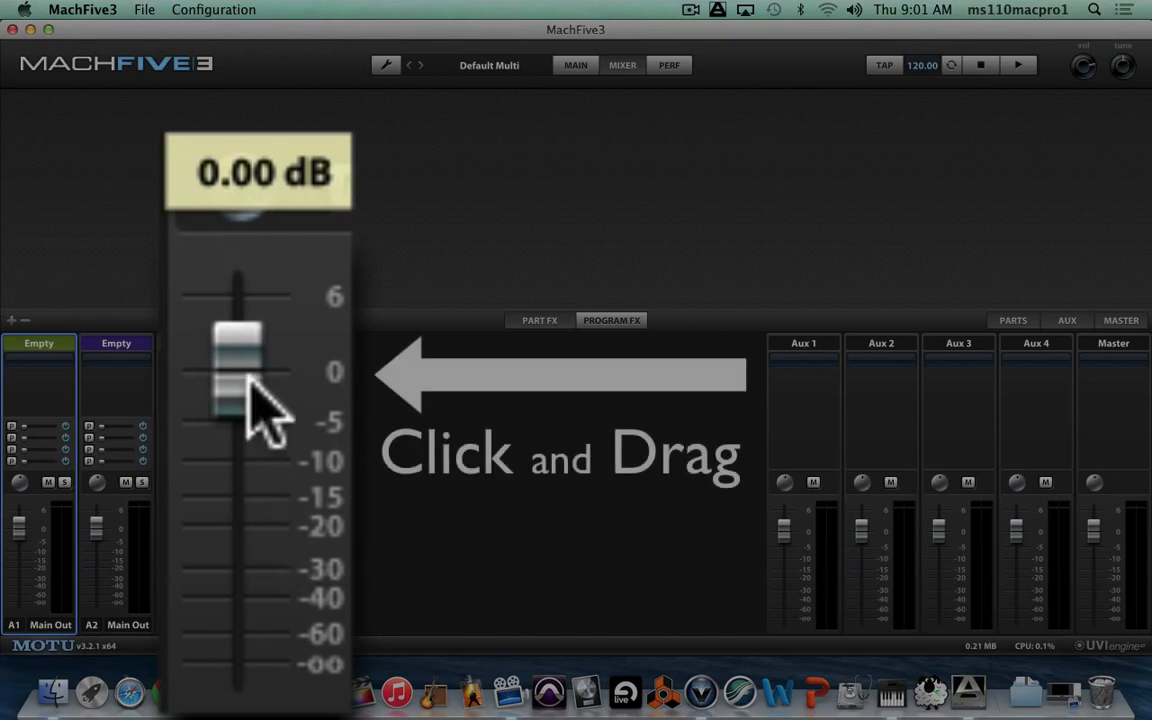
pyautogui.moveTo(249, 368); pyautogui.dragTo(231, 350)
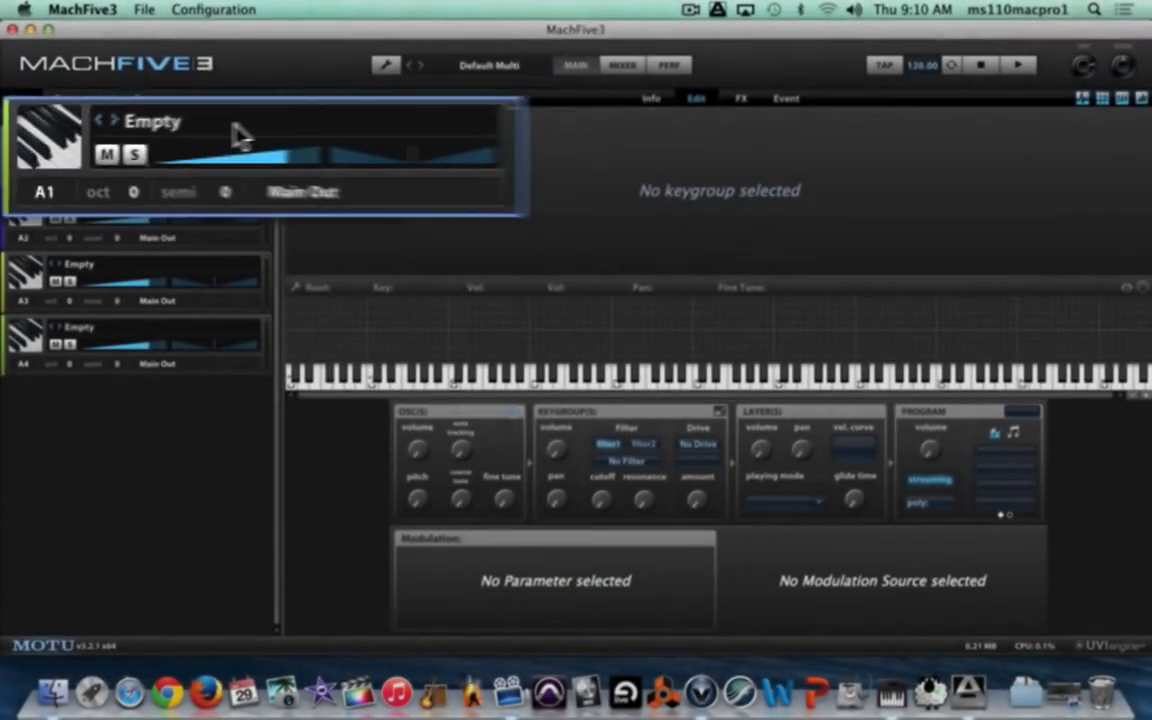
# Browse programs for part A1 and open the Universal Loops & Instruments.ufs soundbank from Applications, MachFive Sound Files.
pyautogui.click(120, 145)
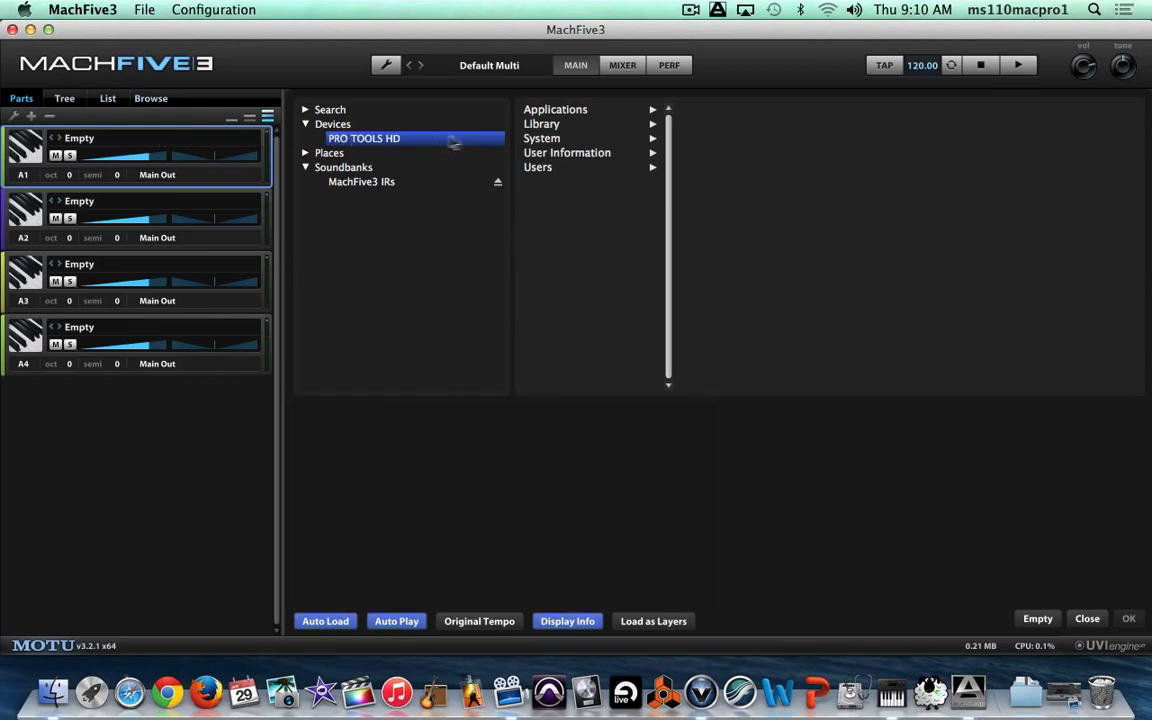
pyautogui.click(522, 108)
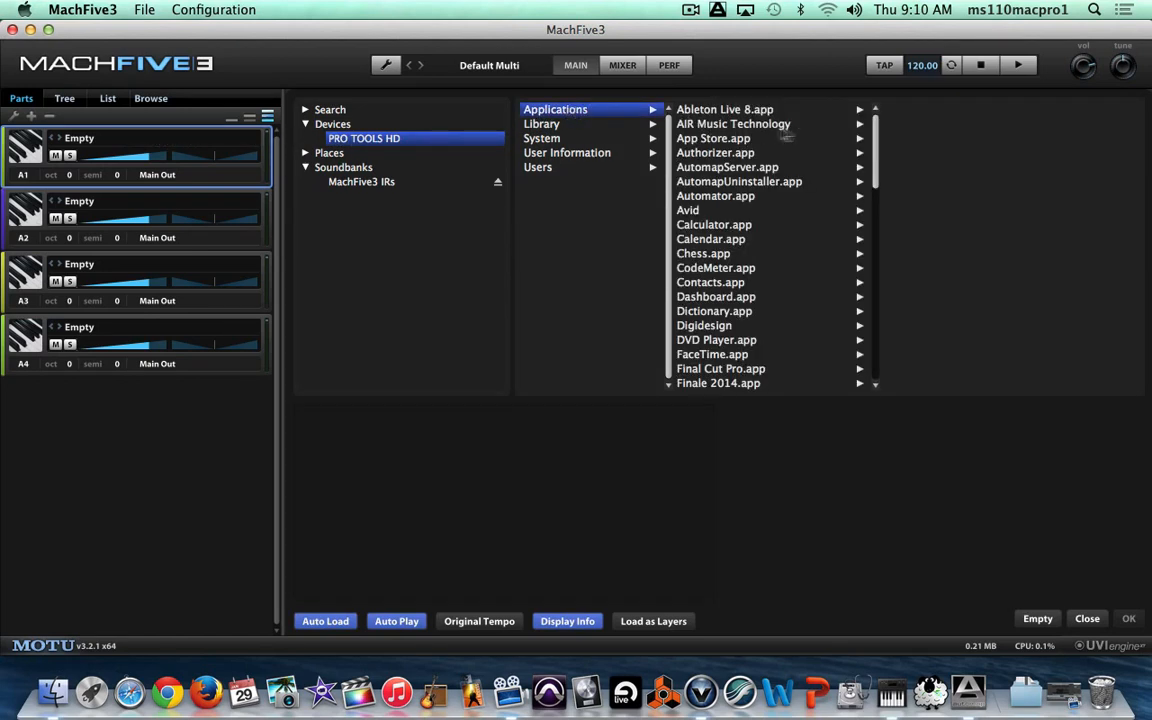
pyautogui.scroll(-3, 877, 158)
pyautogui.moveTo(877, 158); pyautogui.dragTo(868, 283)
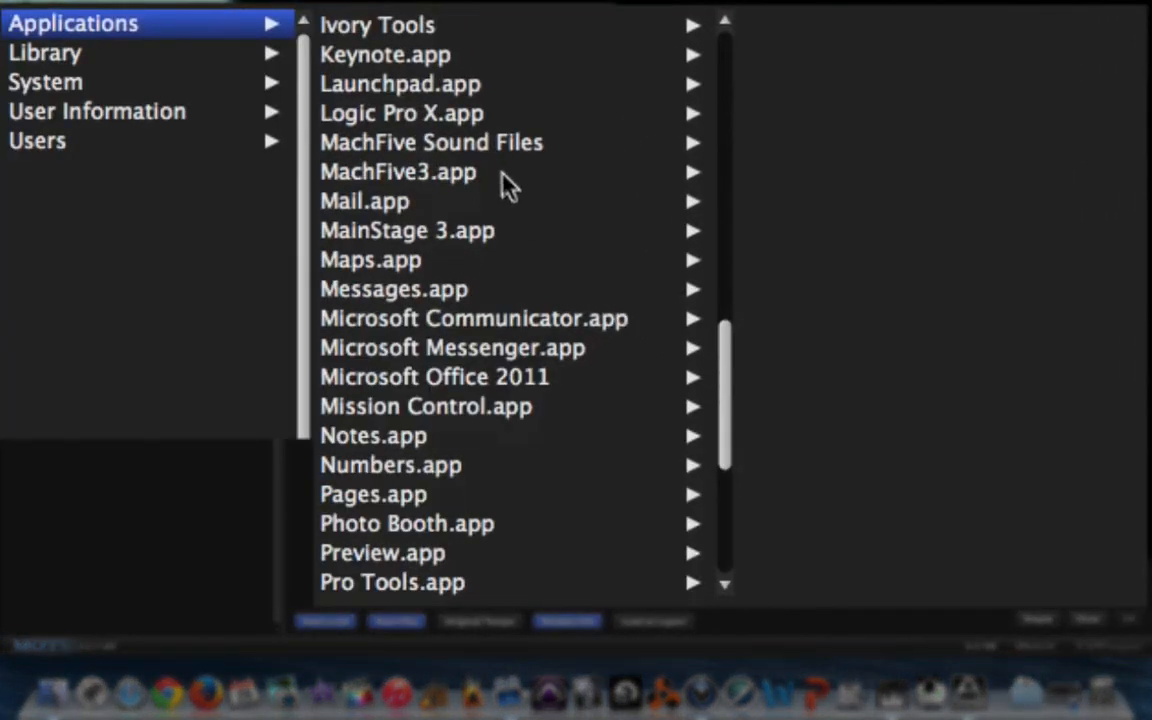
pyautogui.click(482, 147)
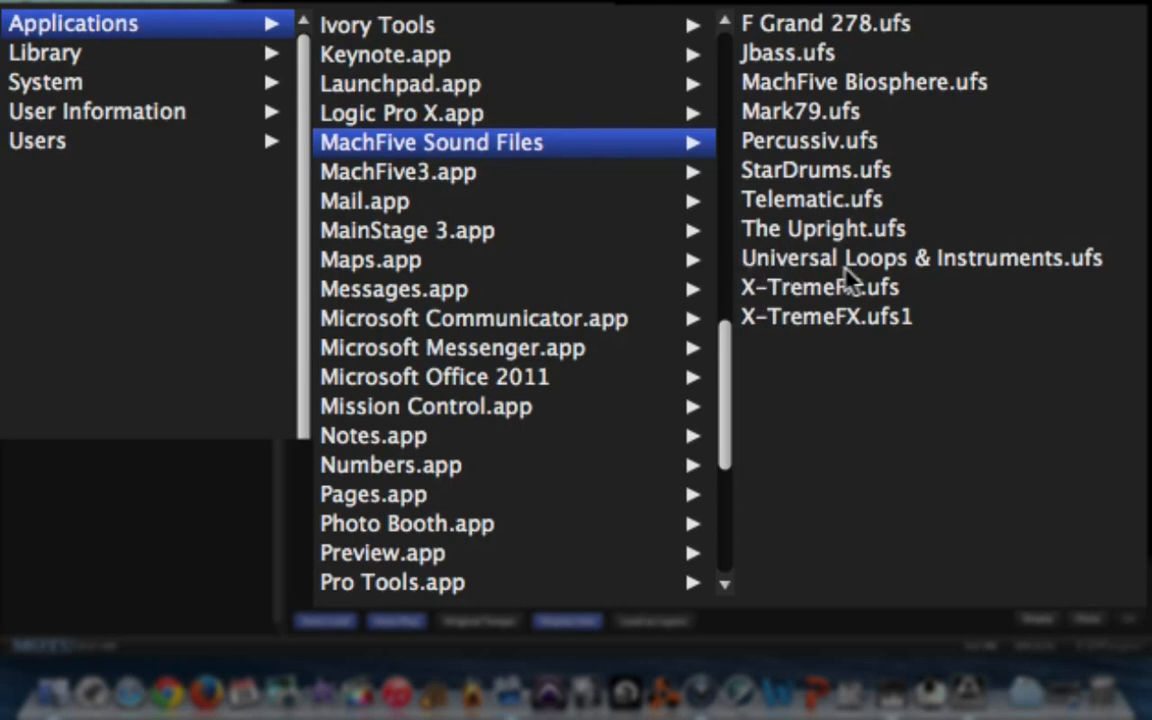
pyautogui.click(1020, 262)
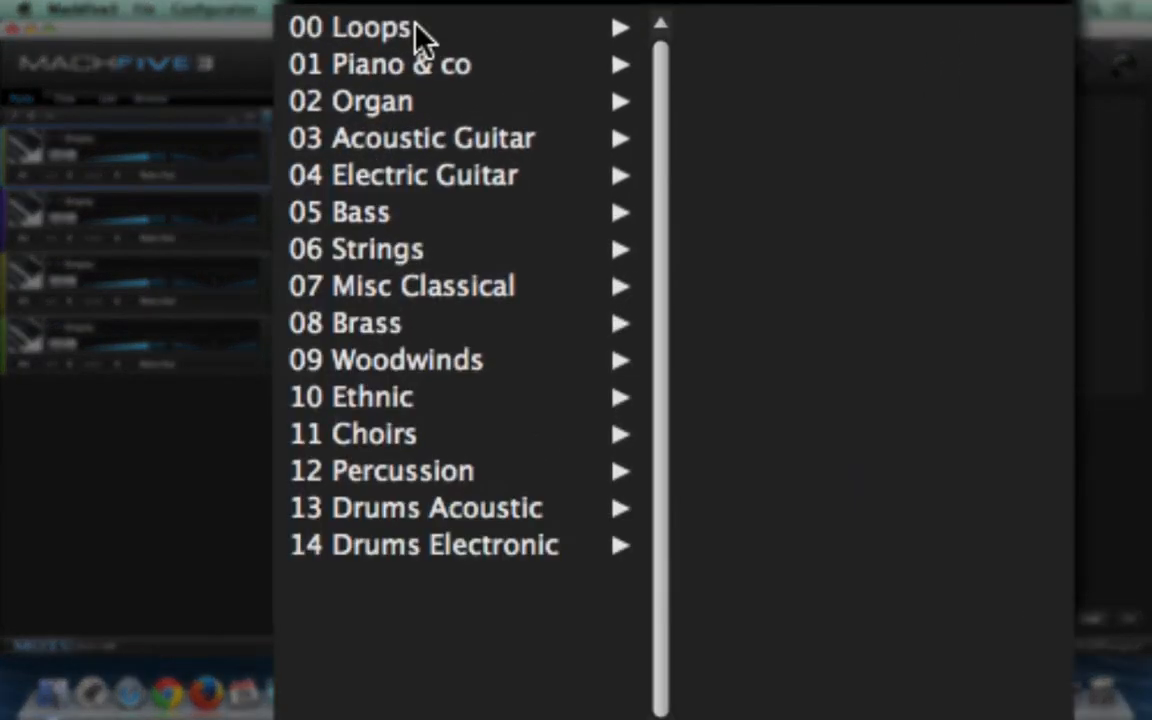
# Look through the soundbank's instrument categories, from 00 Loops and 01 Piano & co to 08 Brass and 14 Drums Electronic.
pyautogui.click(573, 110)
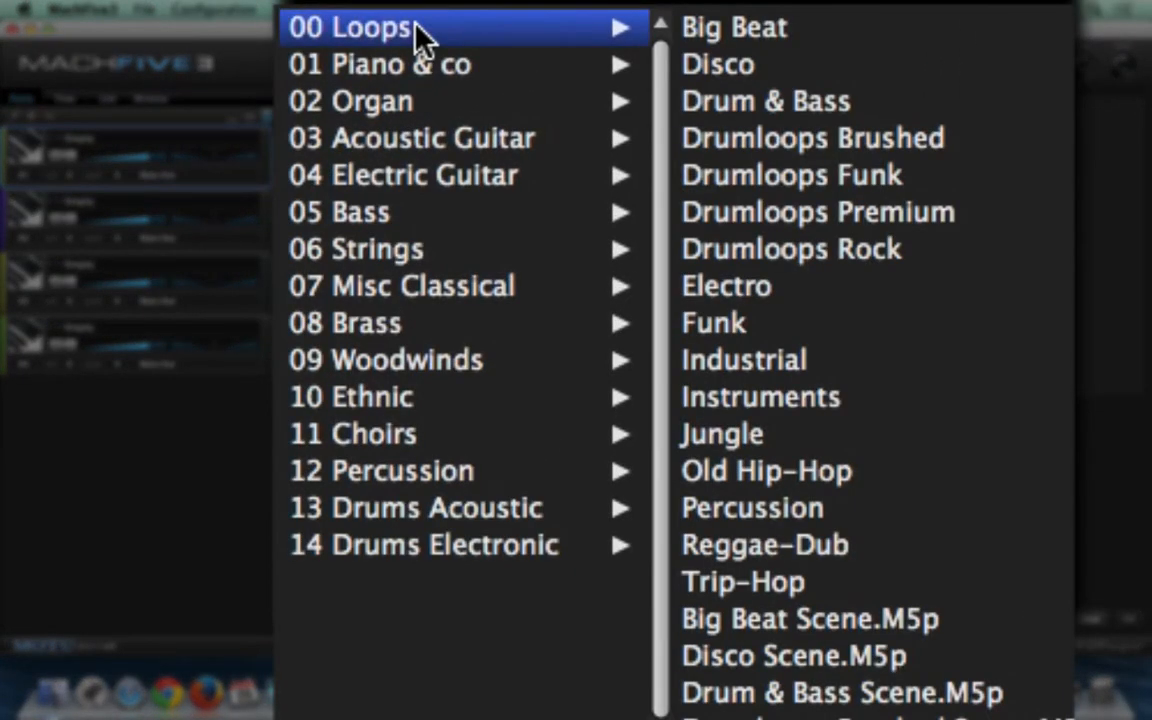
pyautogui.click(360, 64)
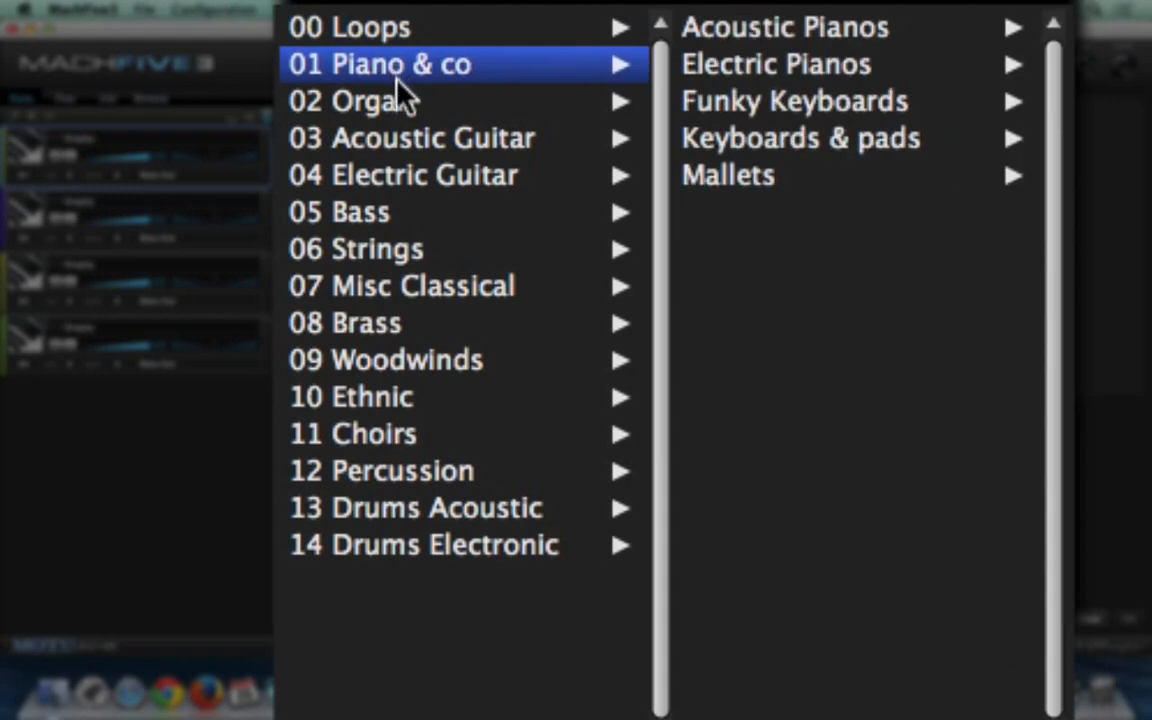
pyautogui.click(397, 108)
pyautogui.click(404, 138)
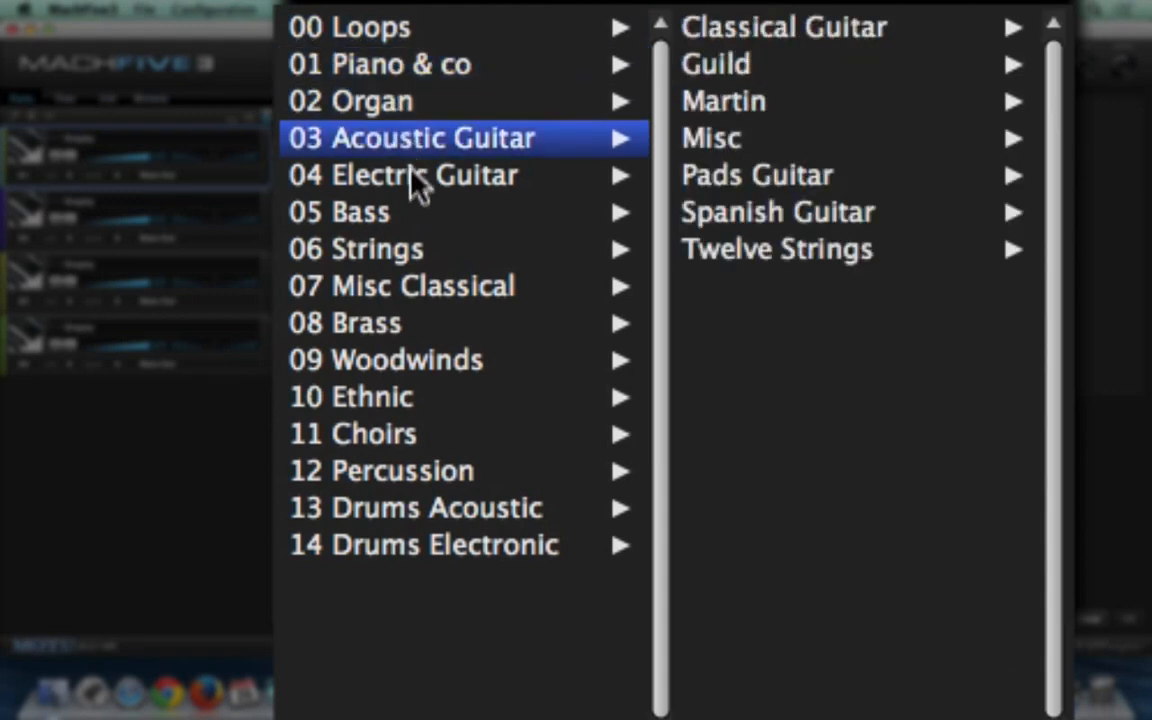
pyautogui.click(411, 174)
pyautogui.click(403, 213)
pyautogui.click(402, 250)
pyautogui.click(404, 287)
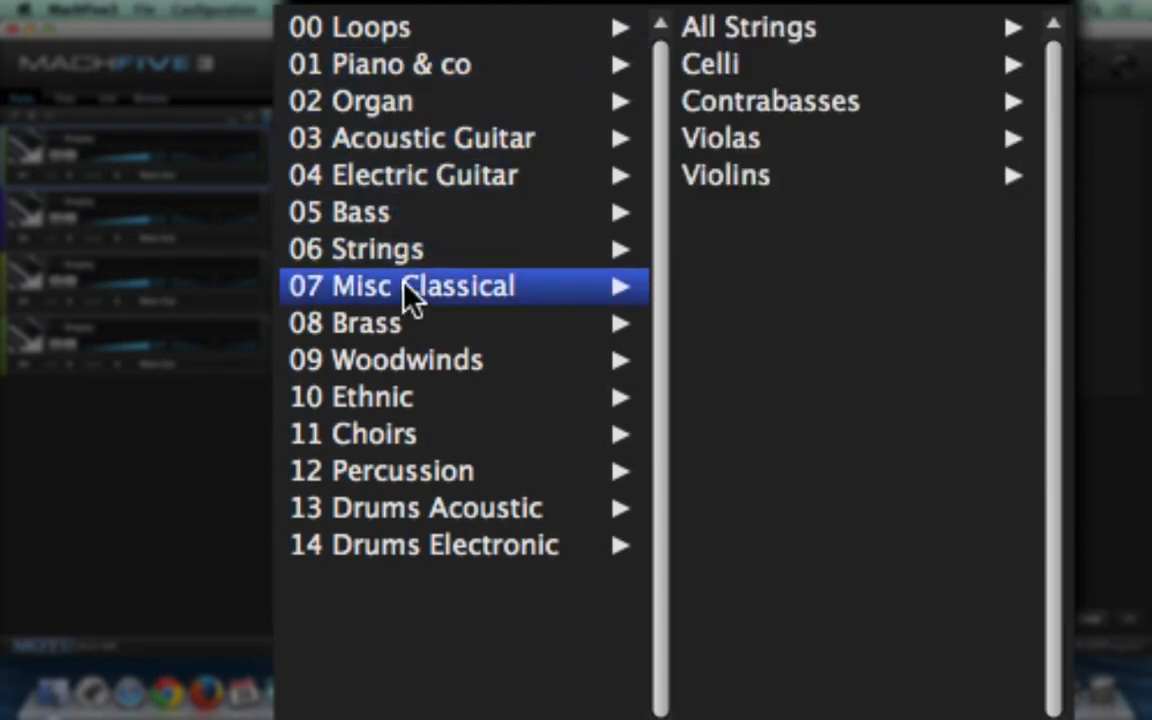
pyautogui.click(399, 328)
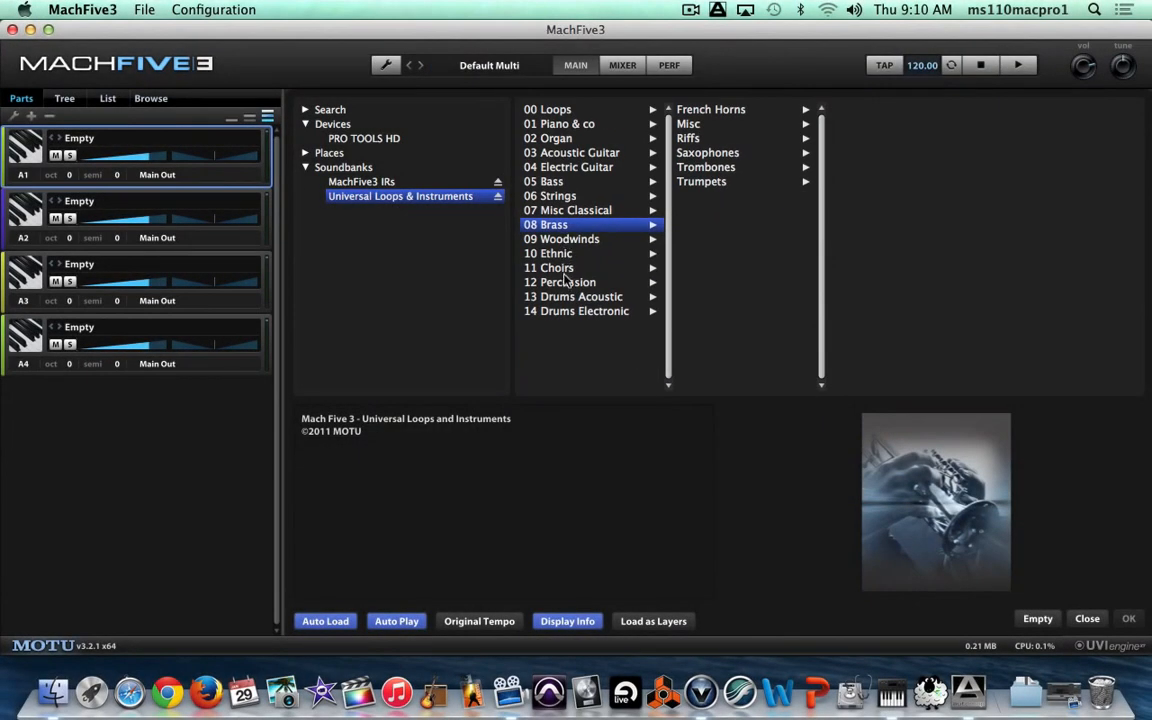
pyautogui.click(569, 313)
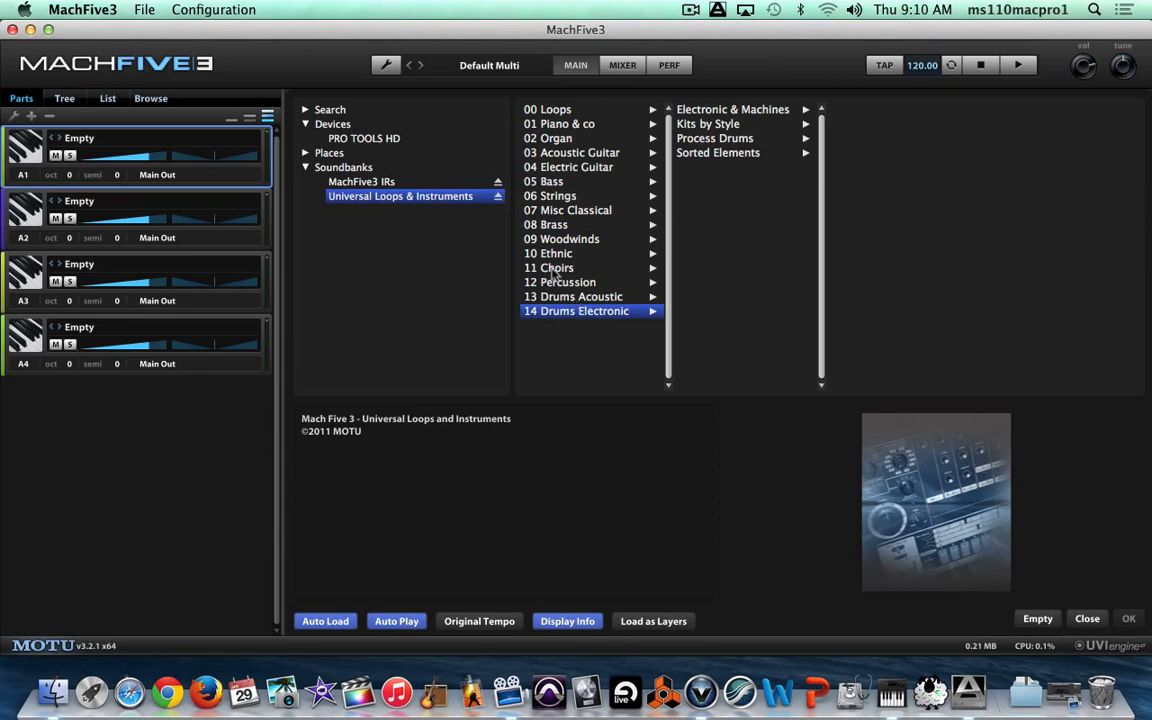
# Load Dark Double Bass.M5p from the Acoustic Bass folder of 05 Bass into part A1.
pyautogui.click(550, 182)
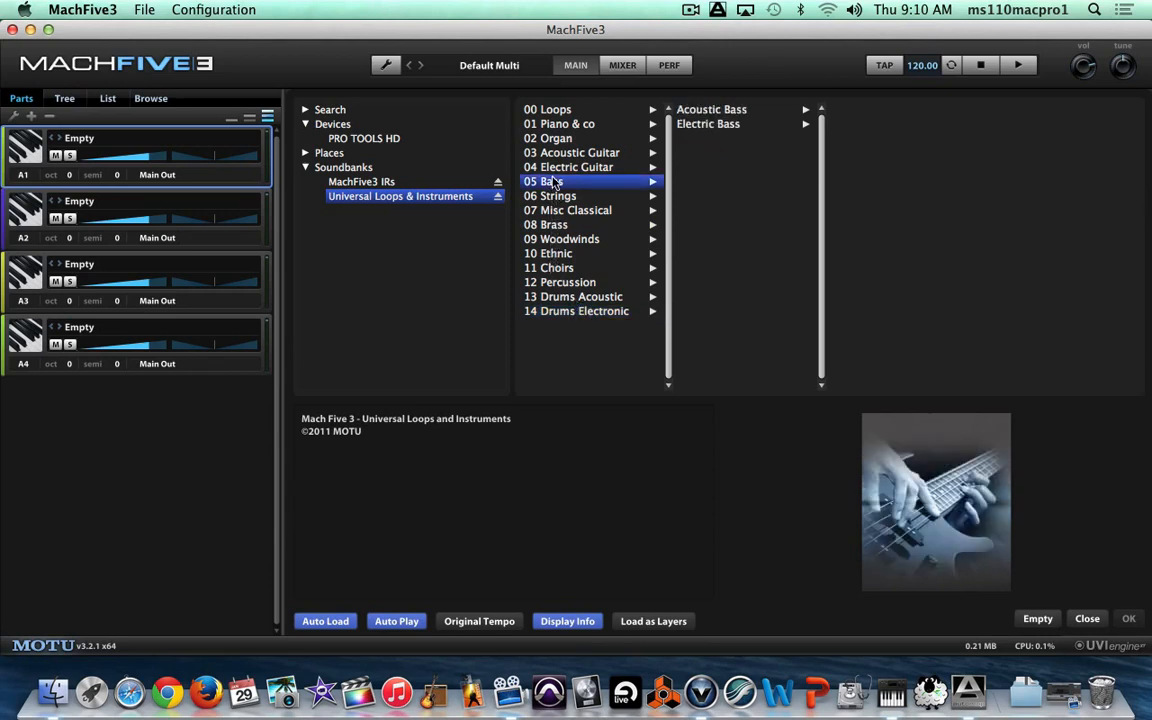
pyautogui.click(716, 112)
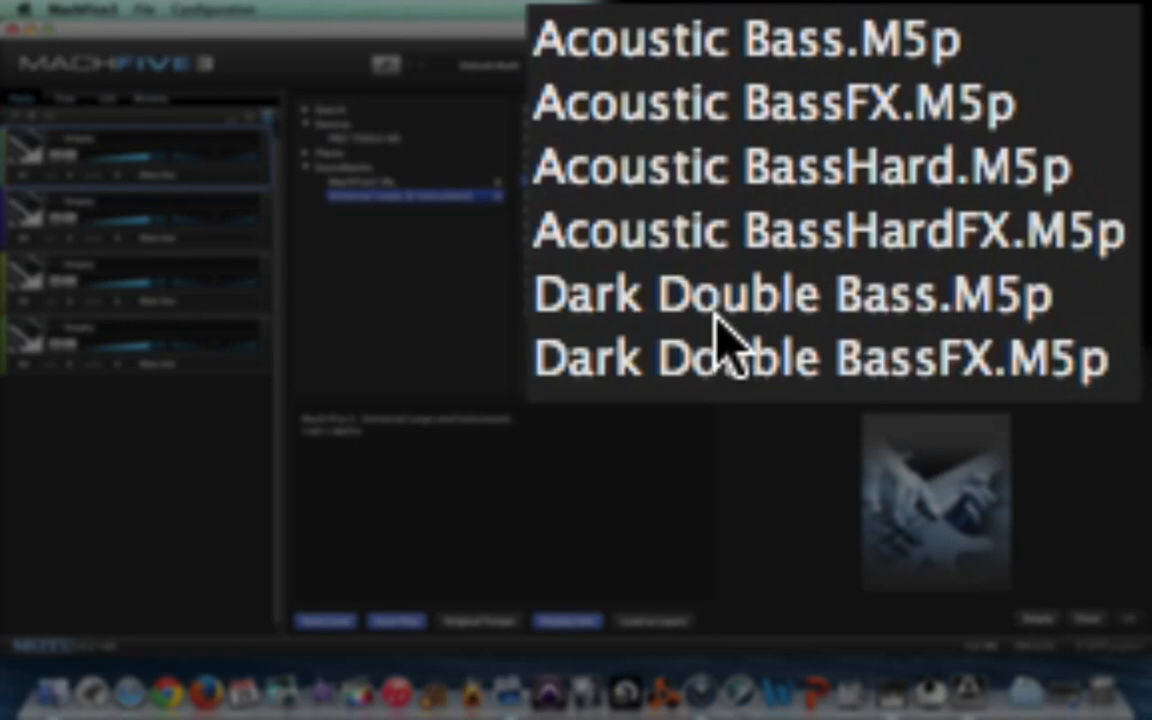
pyautogui.click(713, 306)
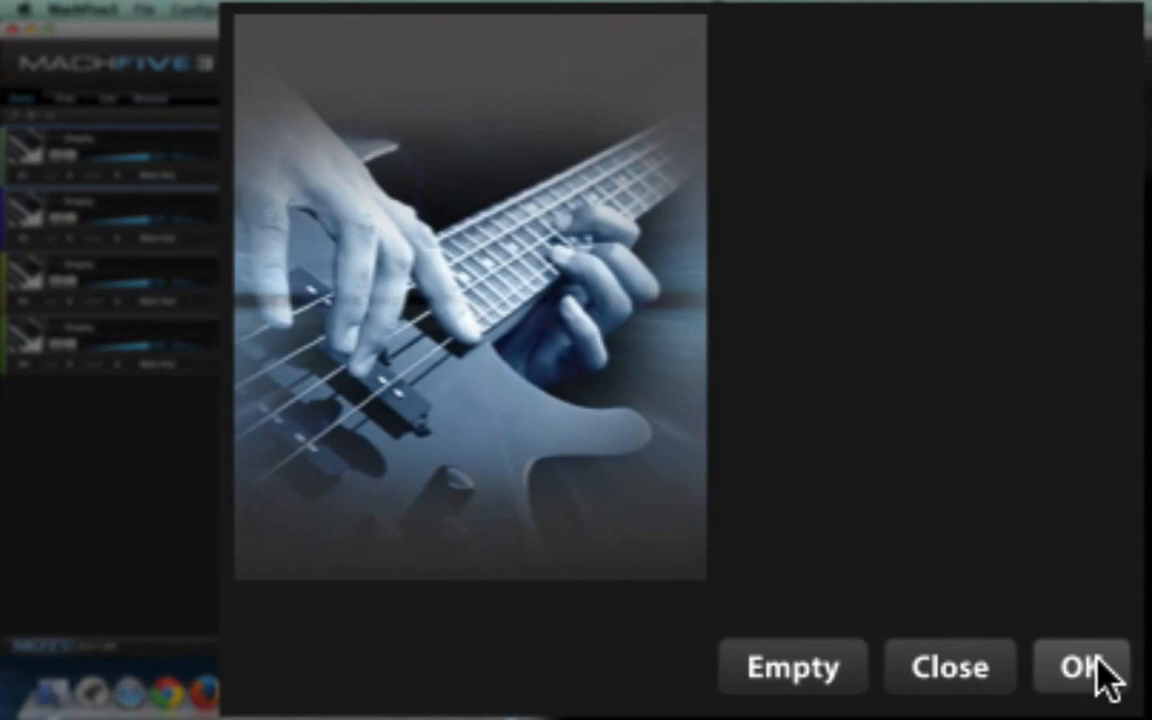
pyautogui.click(1097, 660)
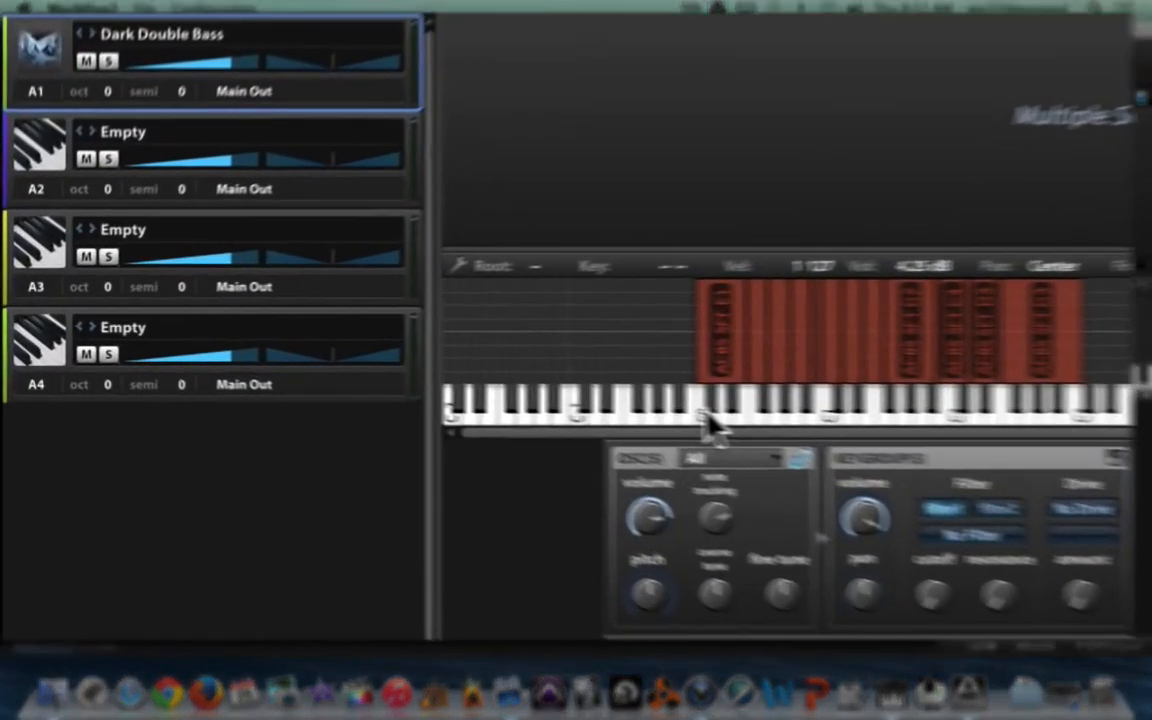
# Audition the loaded bass by playing several notes in its mapped range on the virtual keyboard.
pyautogui.click(706, 412)
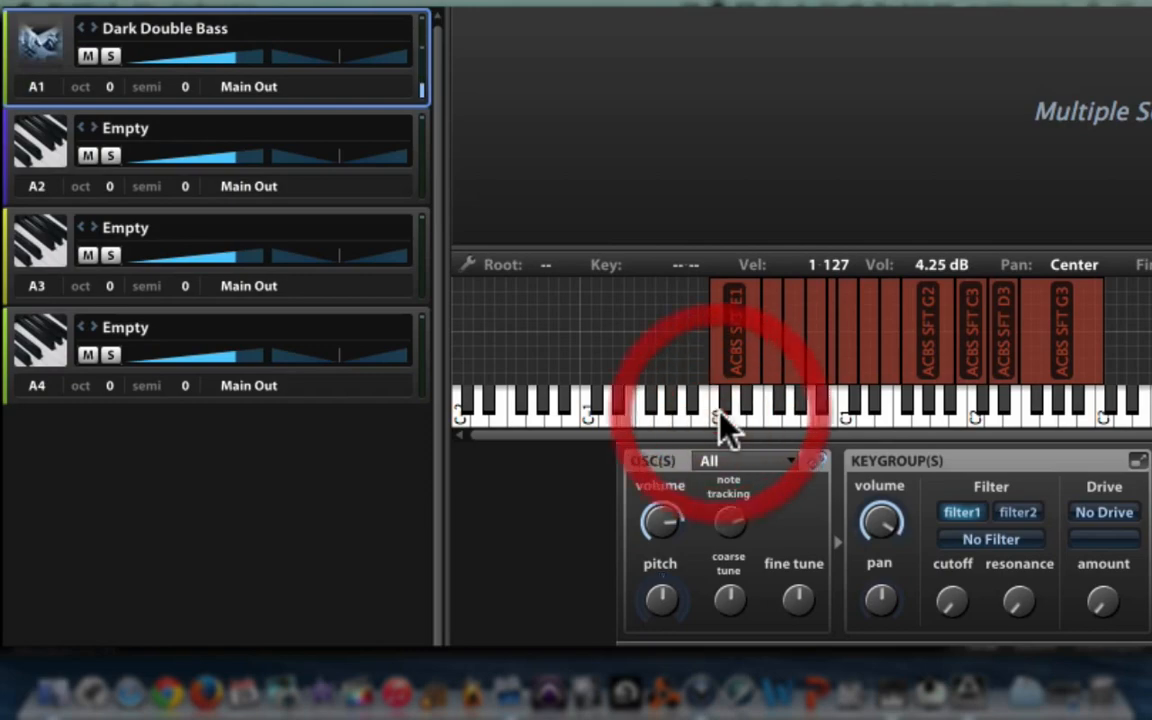
pyautogui.click(752, 414)
pyautogui.click(768, 416)
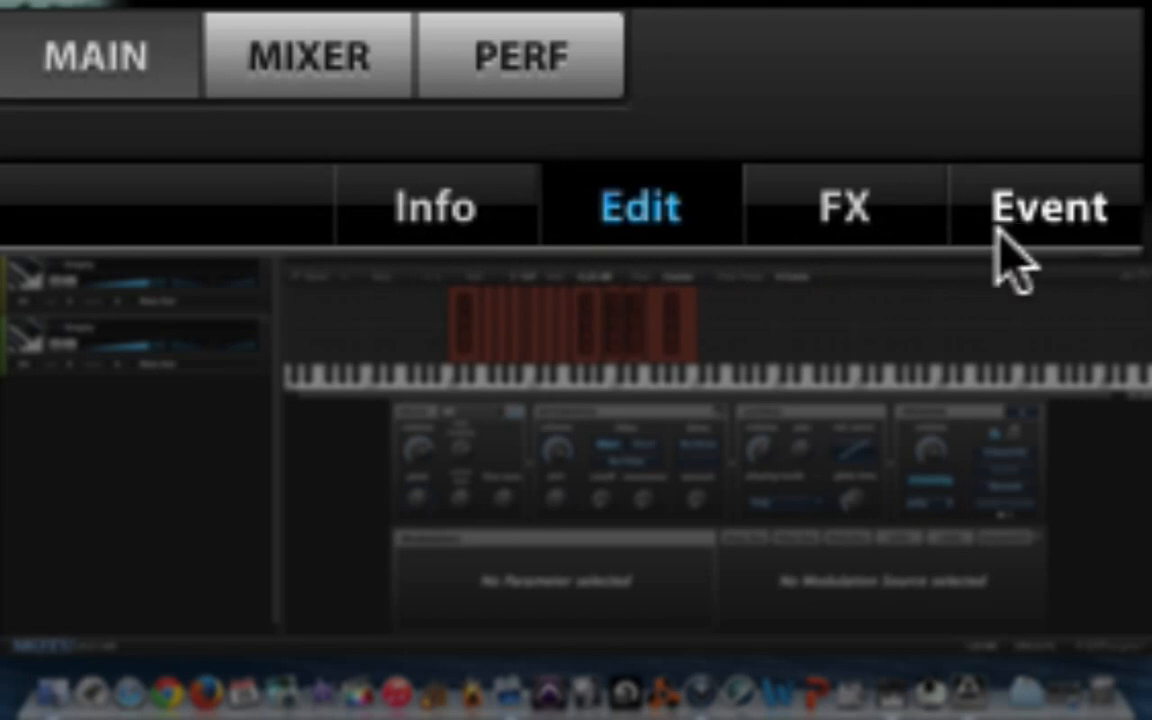
# View the Info, FX and Event pages of the Dark Double Bass program, ending on its Edit page.
pyautogui.click(450, 203)
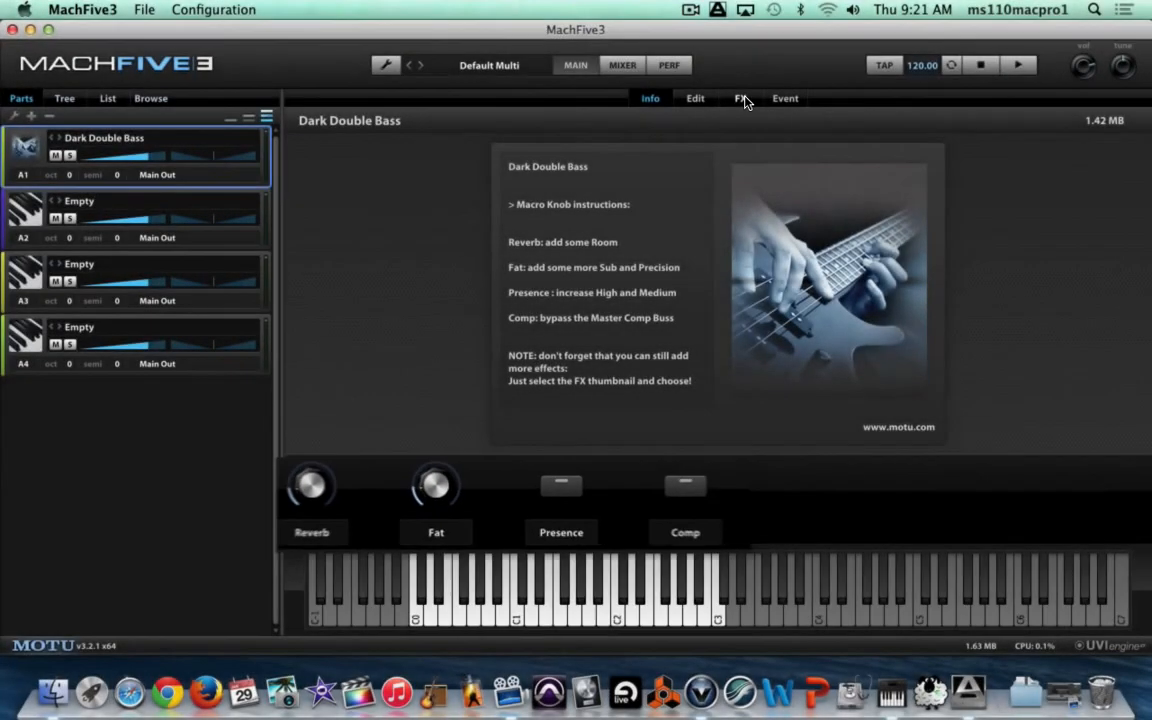
pyautogui.click(742, 98)
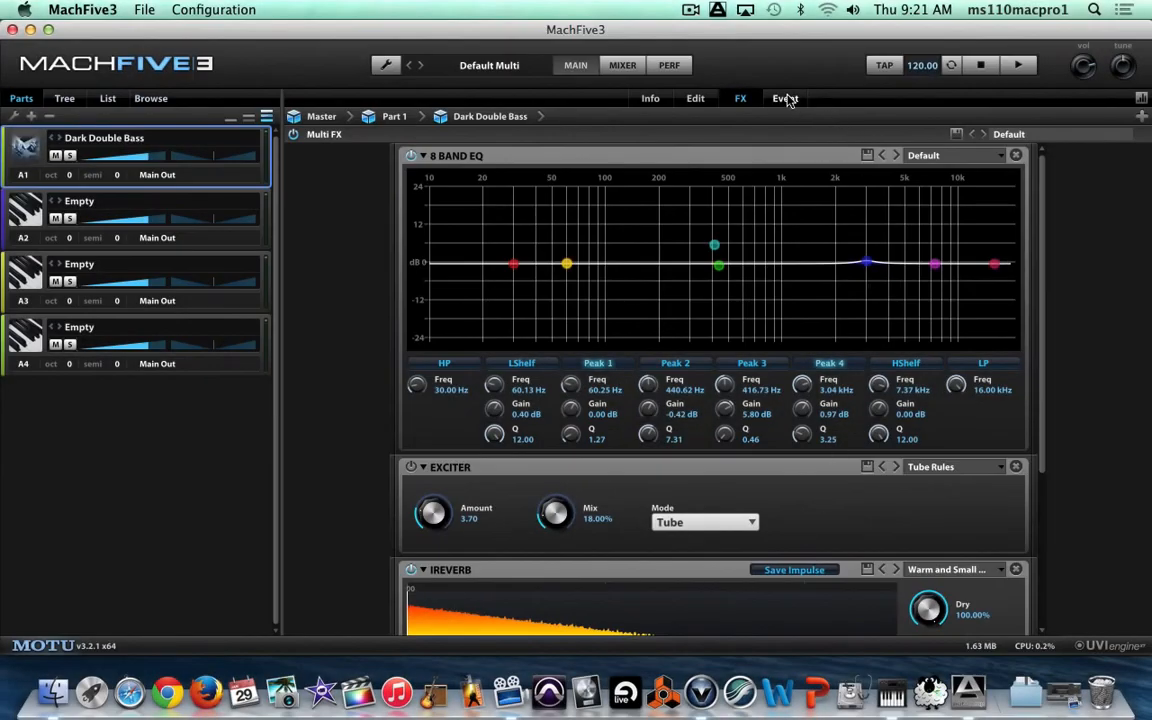
pyautogui.click(786, 99)
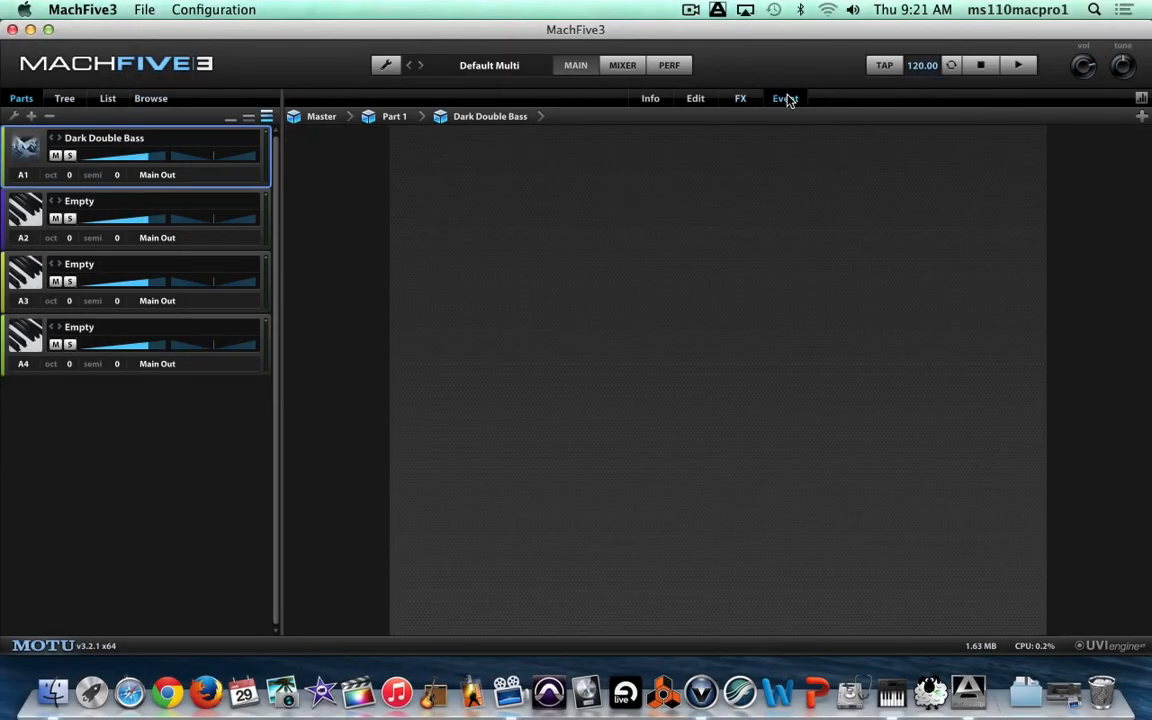
pyautogui.click(696, 99)
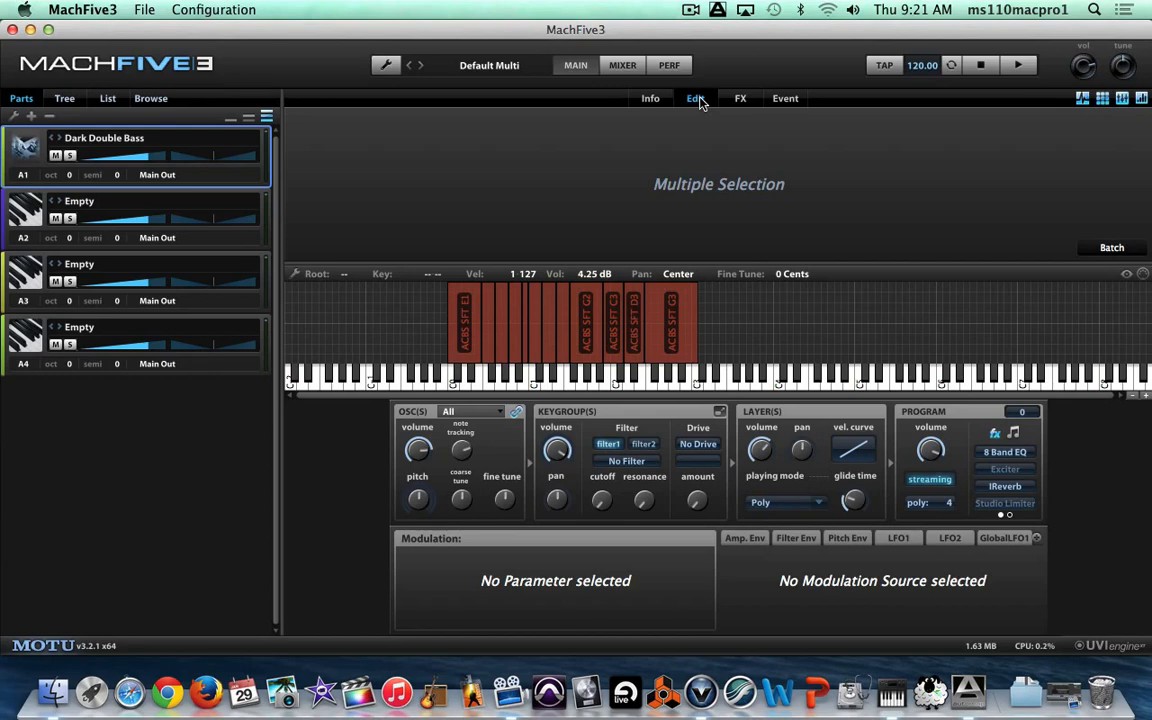
pyautogui.click(697, 99)
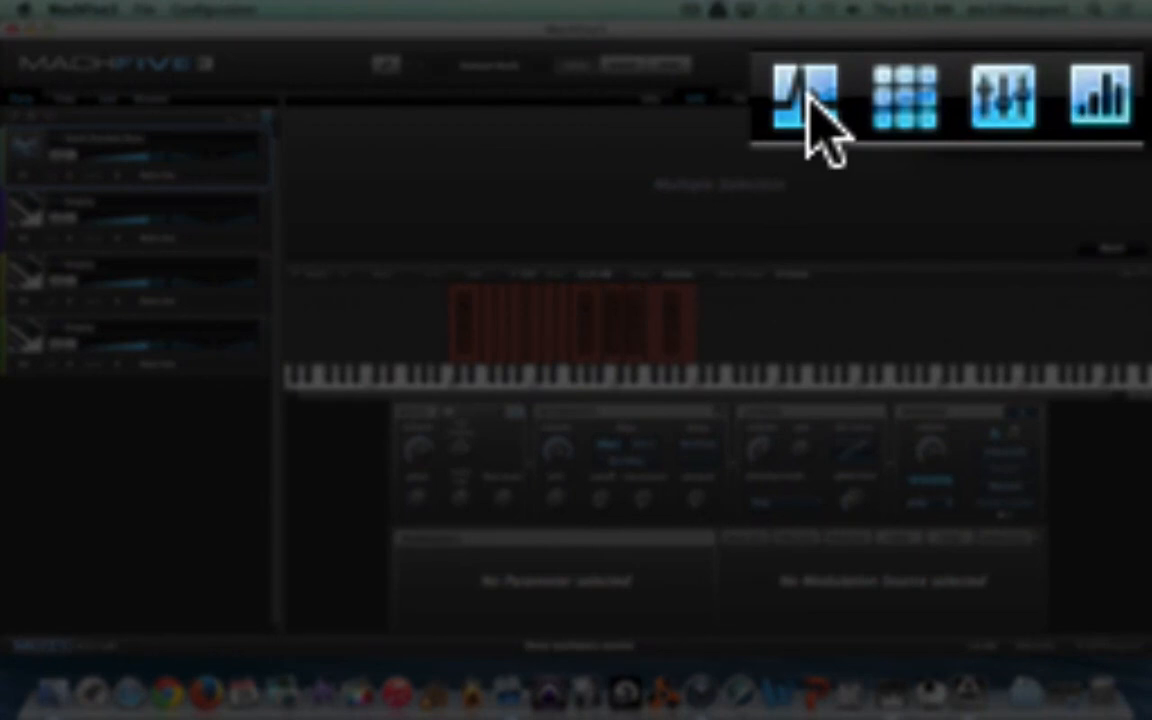
# Hide the sample editor briefly, then collapse the keygroup, edit and modulation sections so only the sample editor remains.
pyautogui.click(808, 95)
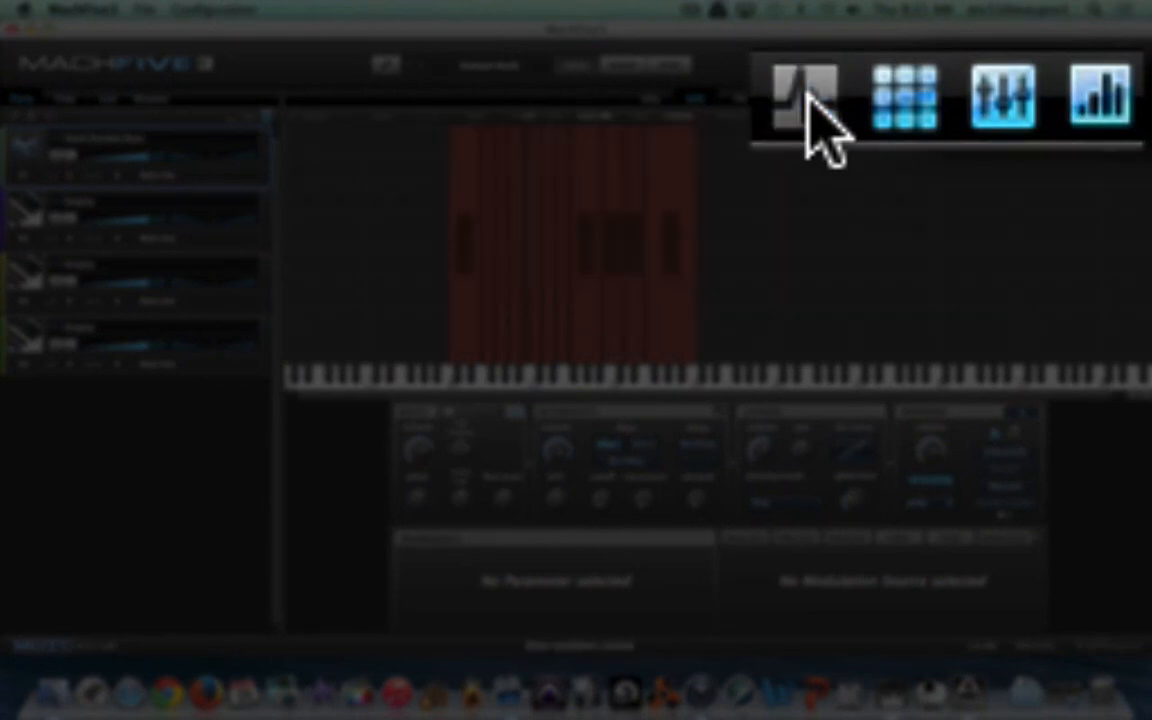
pyautogui.click(912, 98)
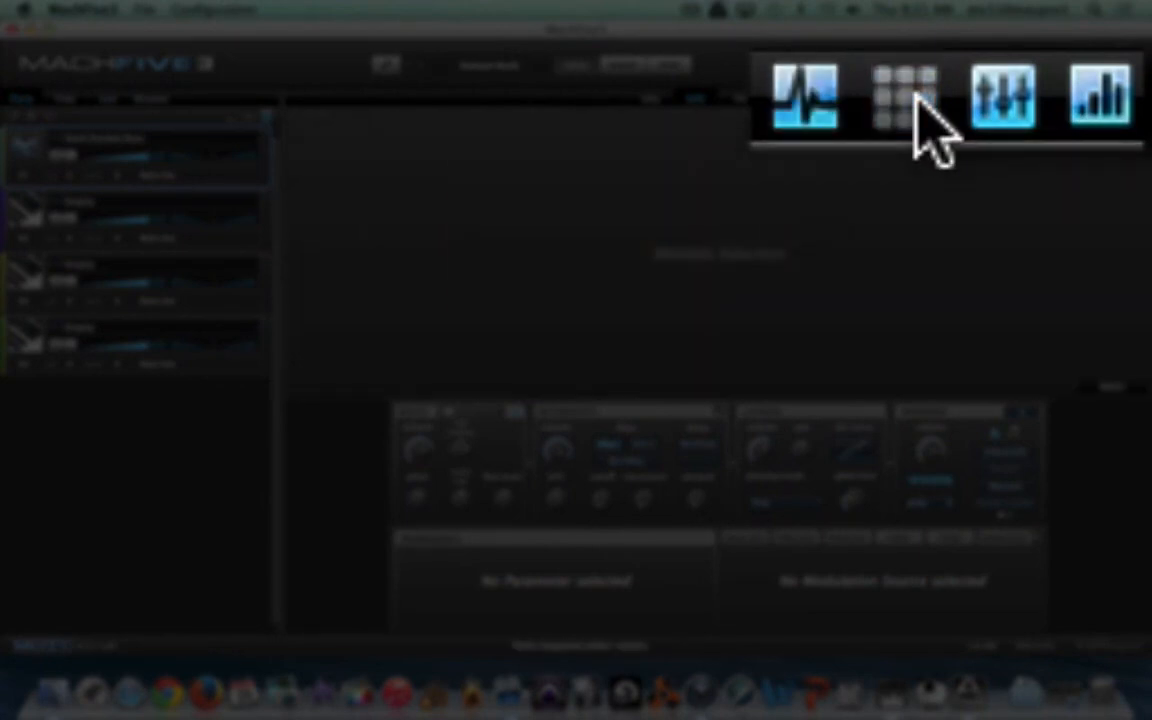
pyautogui.click(1015, 115)
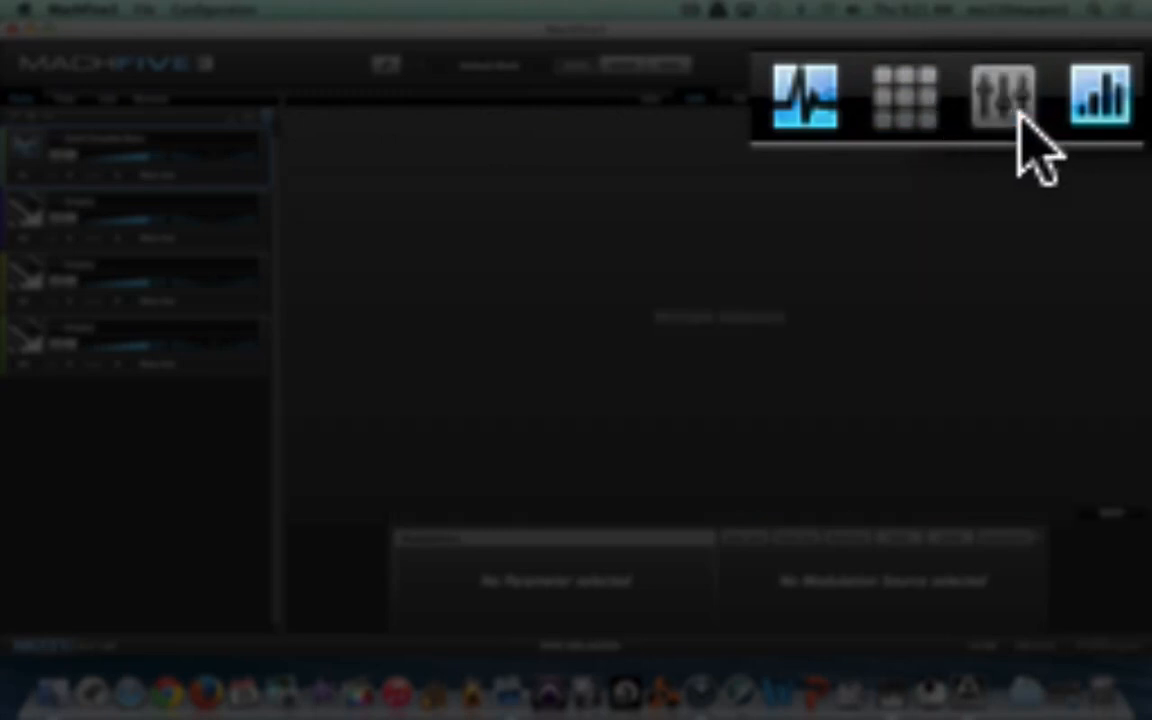
pyautogui.click(1104, 118)
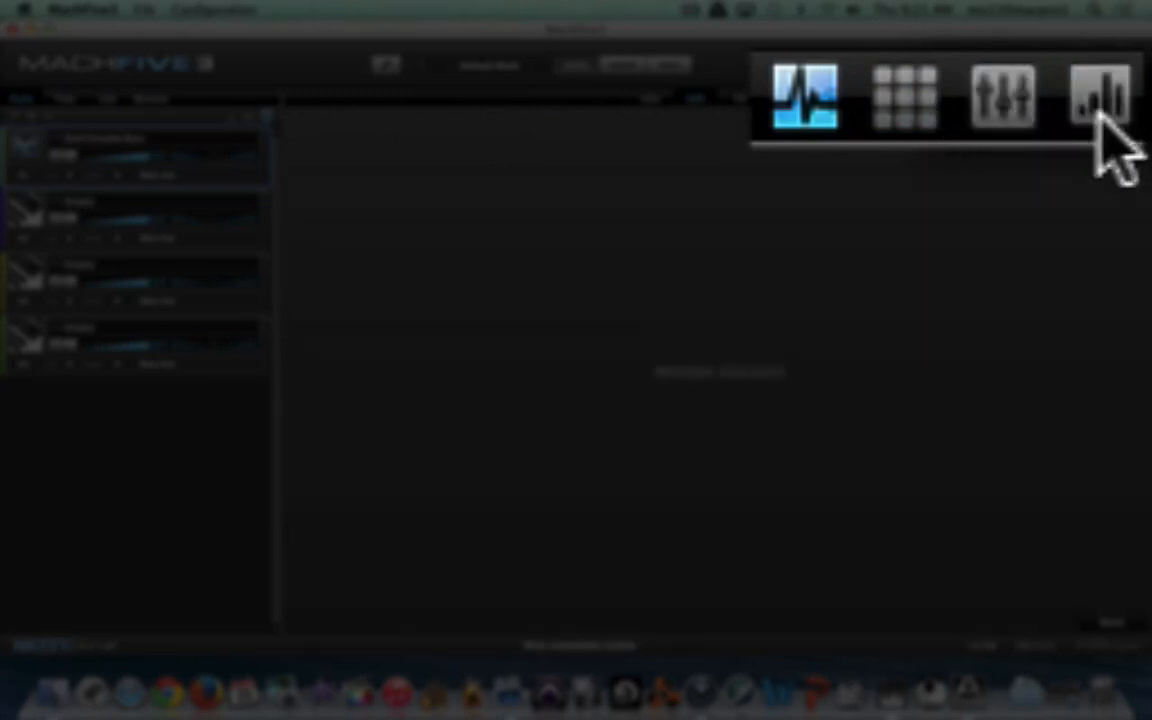
# Swap the sample editor for the keygroup editor, then restore the edit, sample and modulation sections.
pyautogui.click(782, 100)
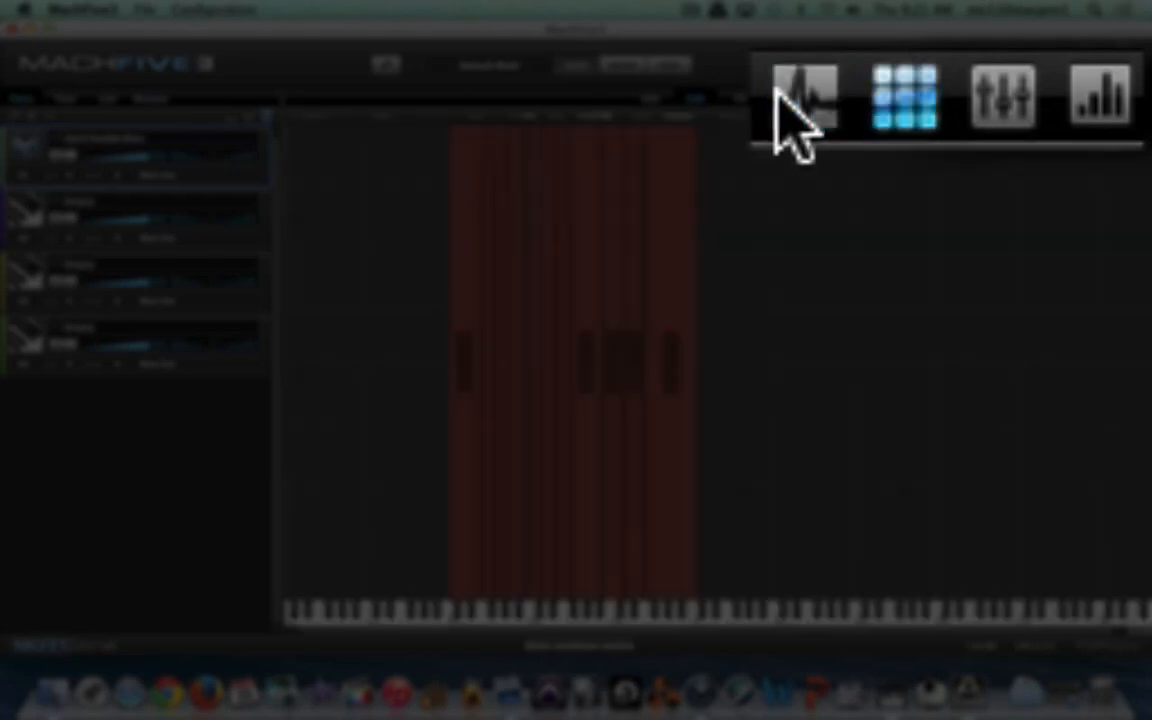
pyautogui.click(1003, 100)
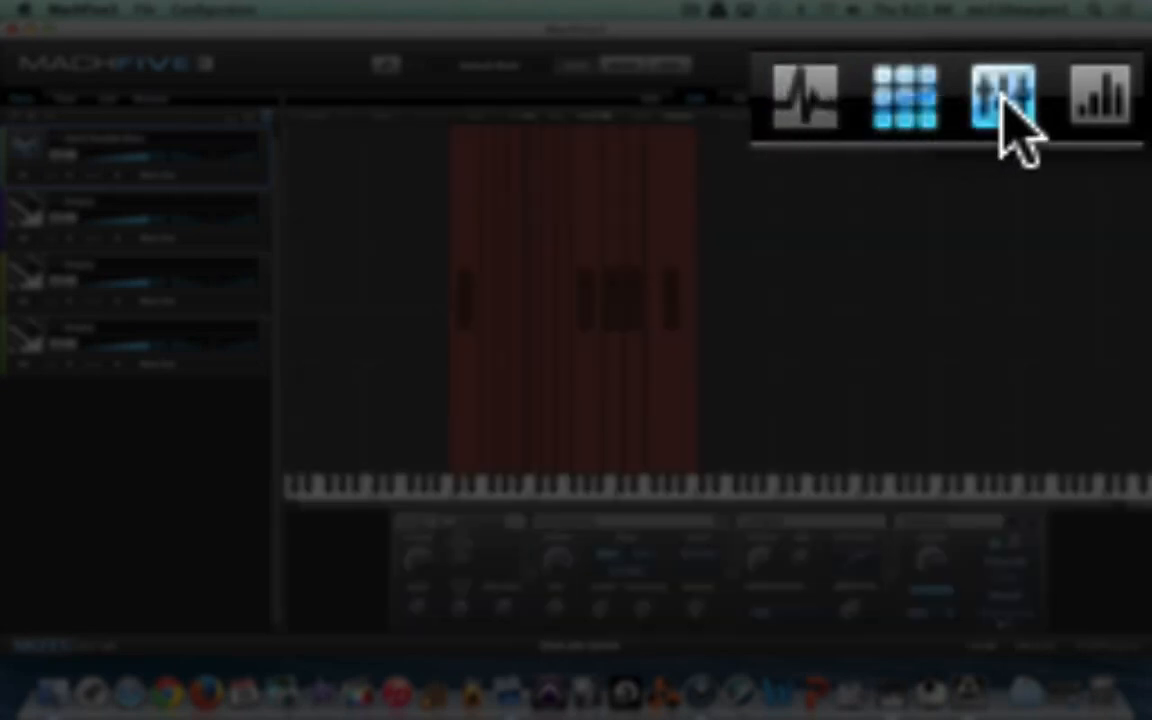
pyautogui.click(825, 105)
pyautogui.click(1108, 105)
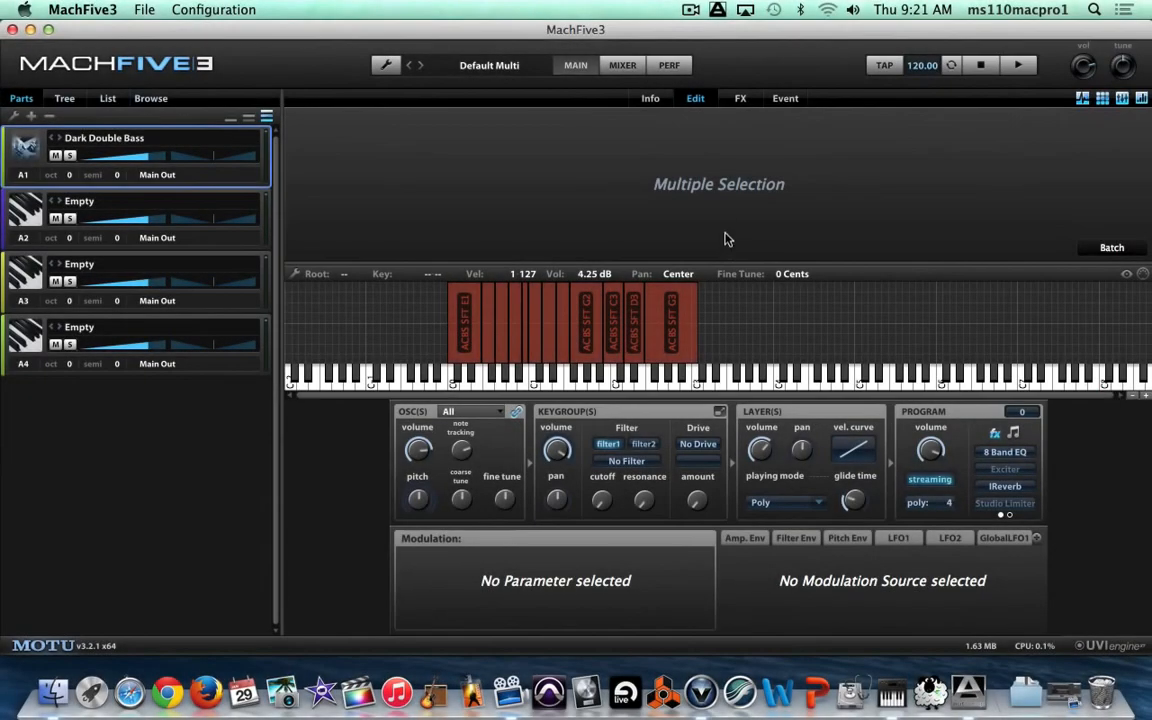
# Select the ACBS SFT G3 keygroup and resize the divider between its waveform and the keygroup editor.
pyautogui.click(662, 302)
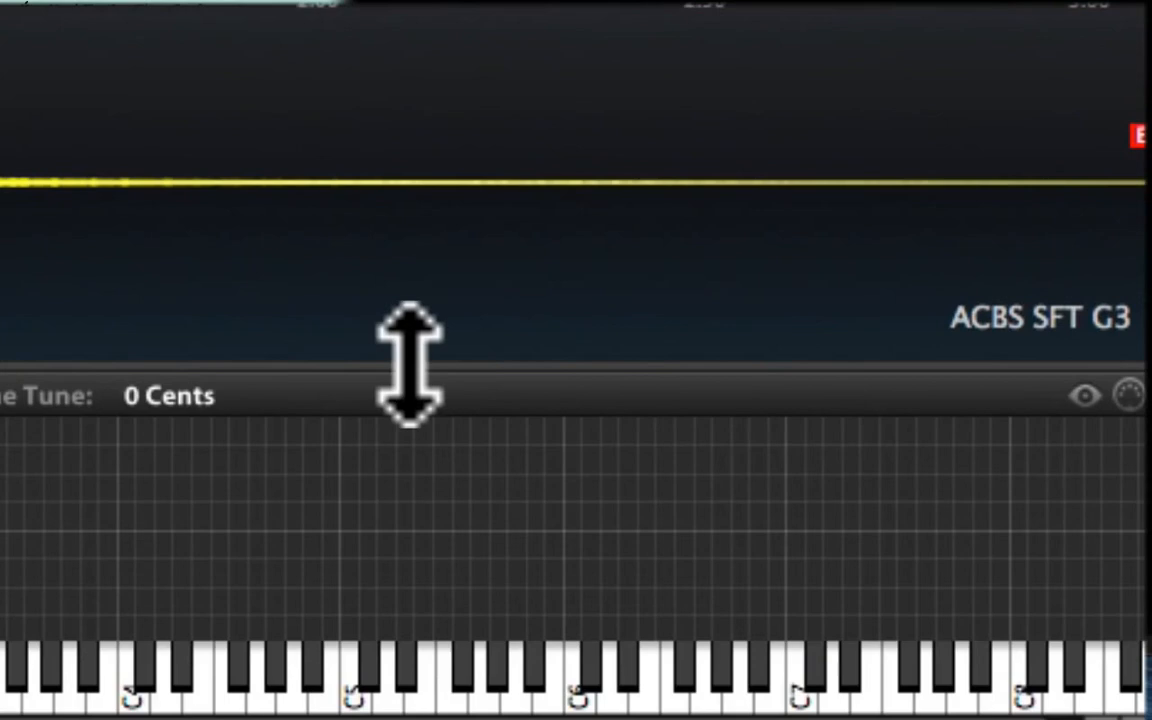
pyautogui.moveTo(882, 258); pyautogui.dragTo(893, 203)
pyautogui.moveTo(442, 210); pyautogui.dragTo(453, 466)
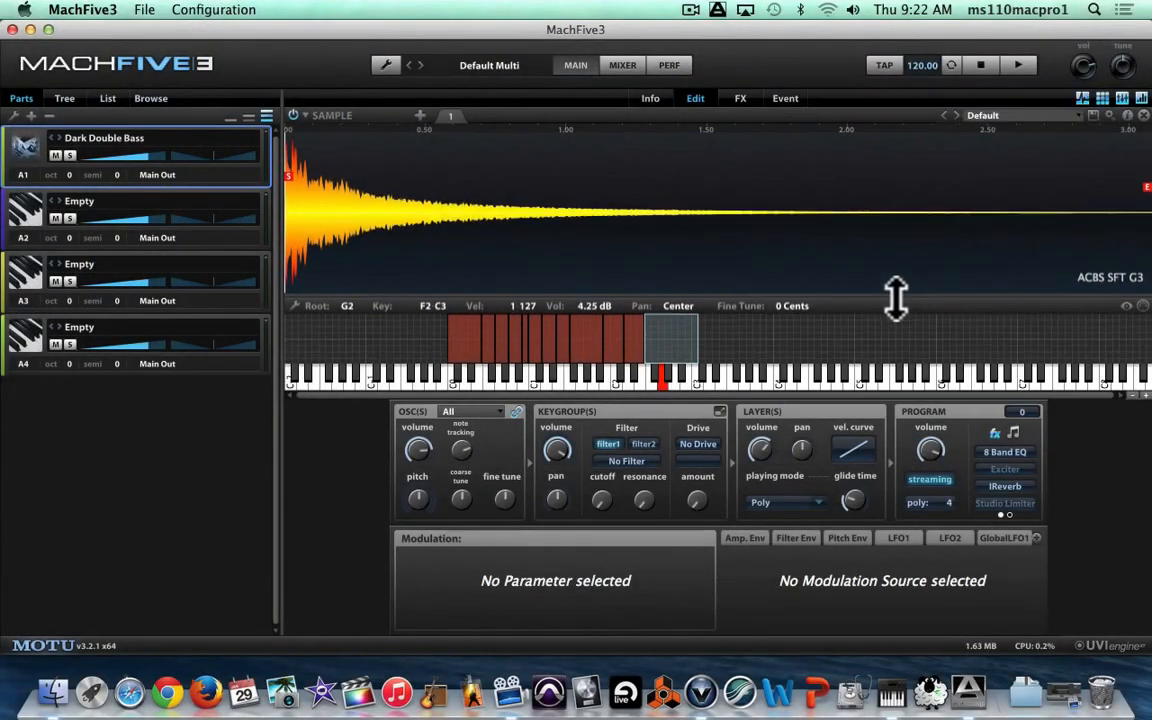
pyautogui.moveTo(895, 296); pyautogui.dragTo(896, 248)
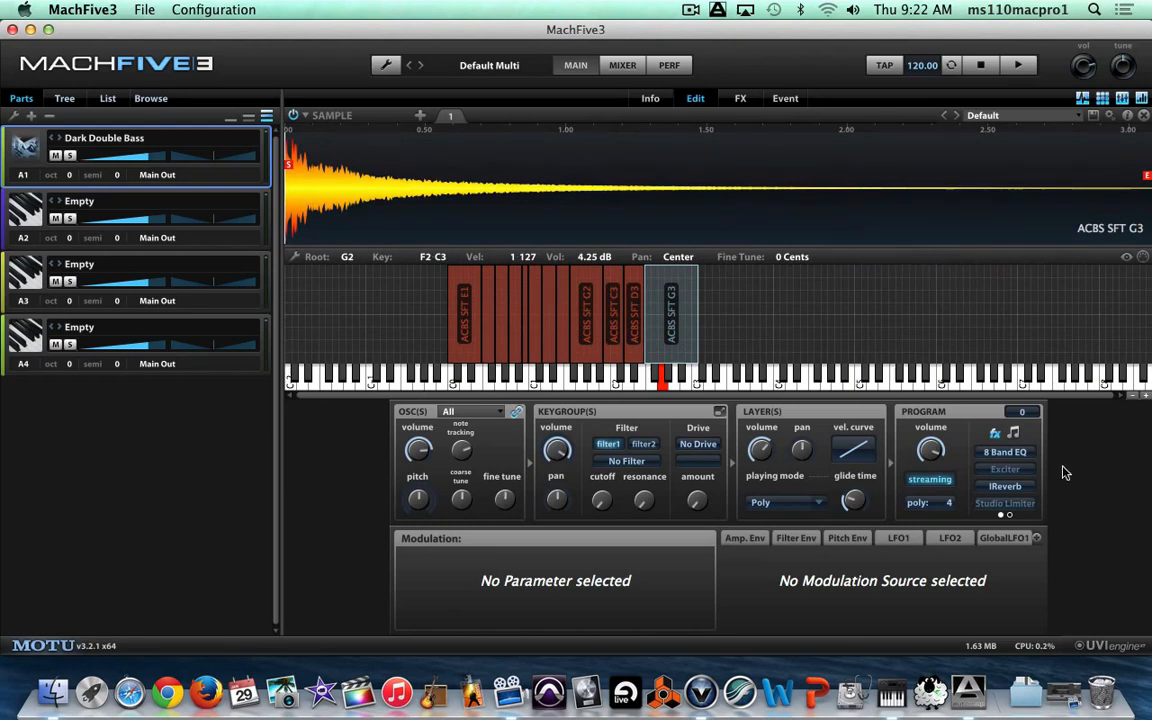
# Hide and show the edit section, then do the same with the modulation section.
pyautogui.click(1122, 97)
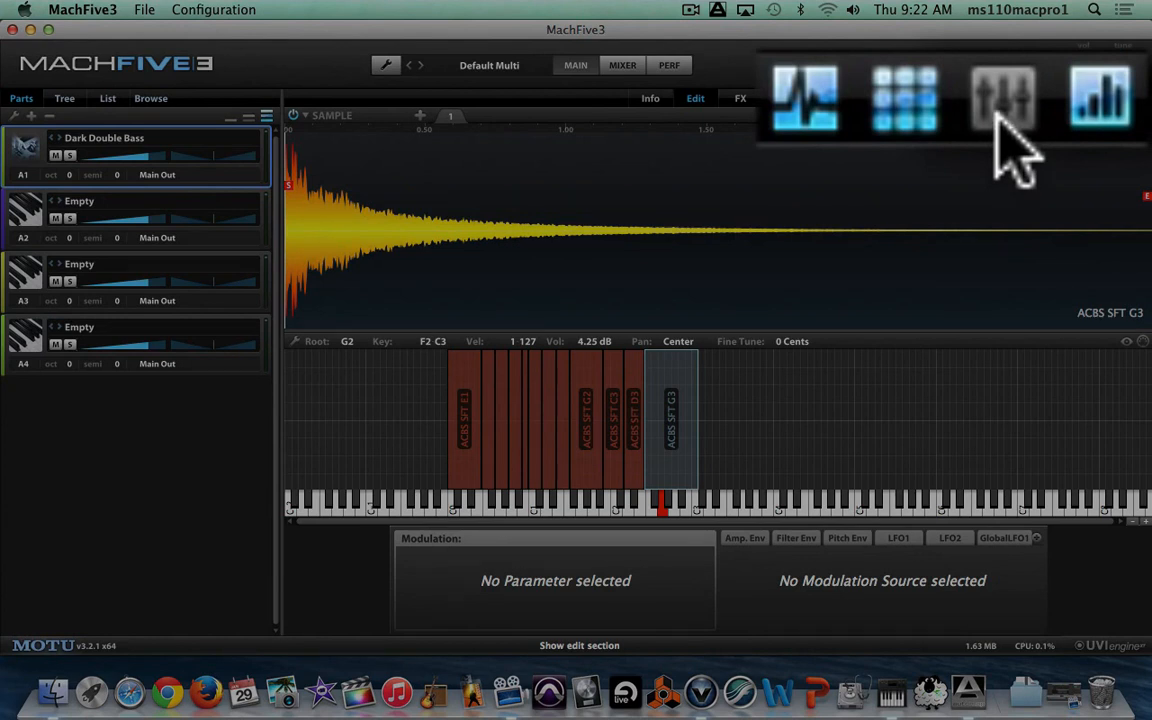
pyautogui.click(1122, 97)
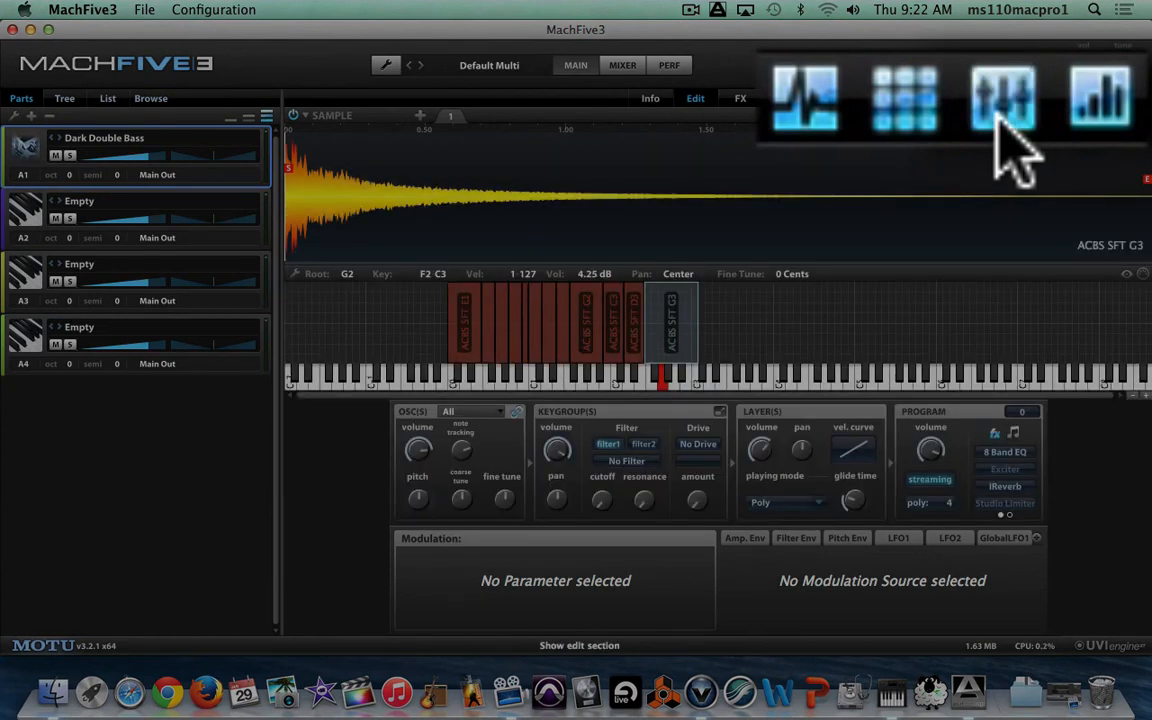
pyautogui.click(1110, 90)
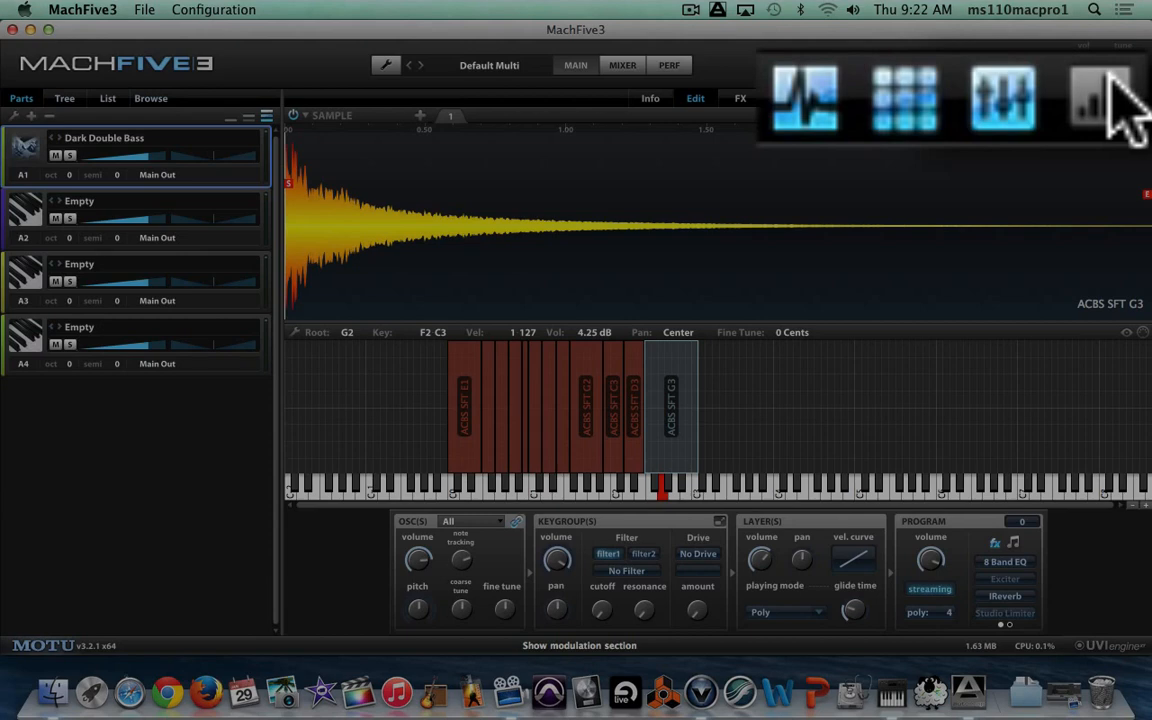
pyautogui.click(1110, 90)
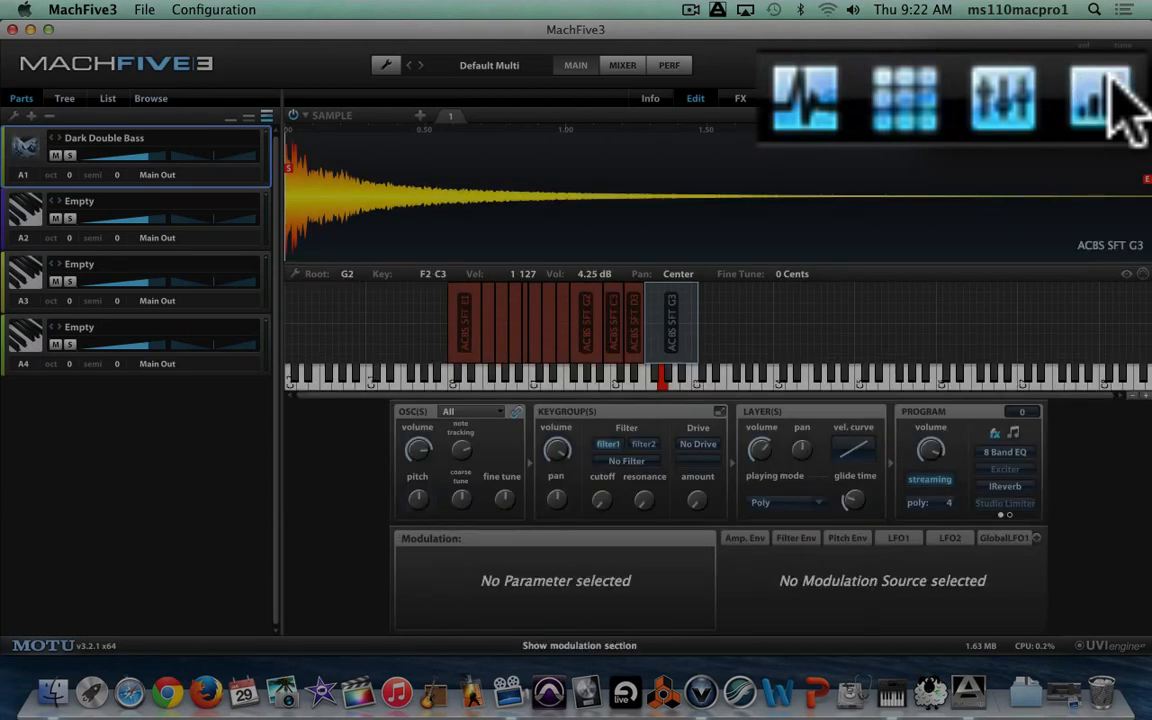
# Toggle the sample editor, keygroup editor, edit and modulation sections off and back on in turn.
pyautogui.click(808, 102)
pyautogui.click(806, 100)
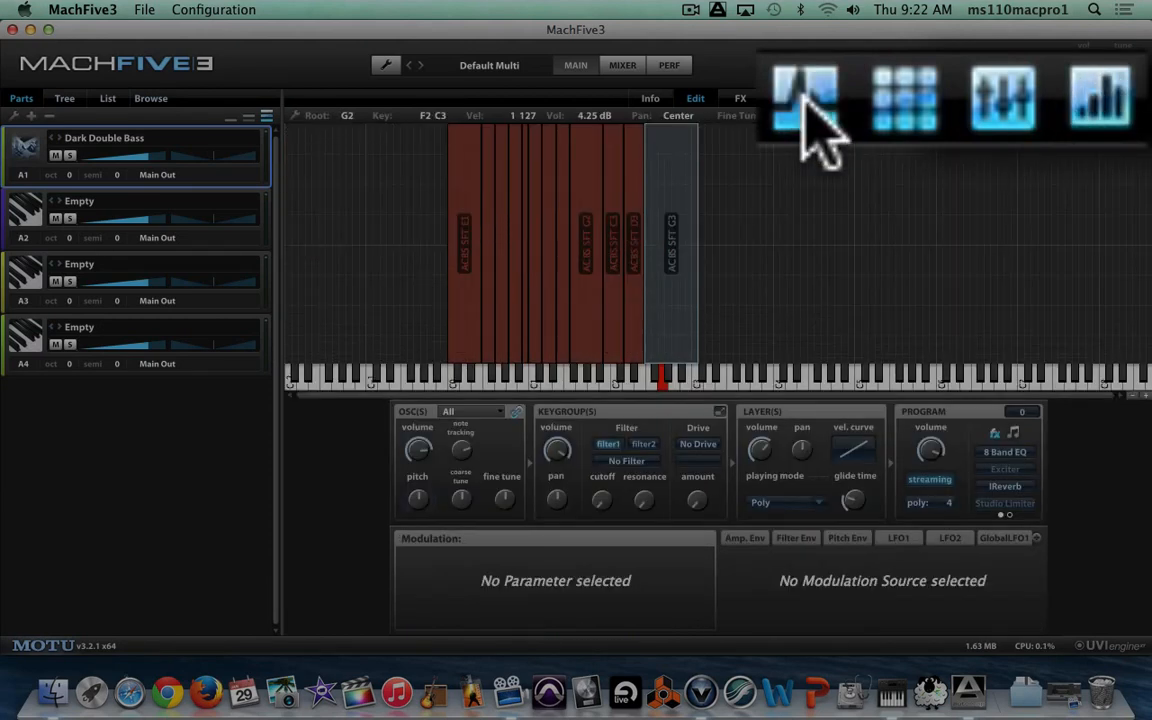
pyautogui.click(905, 100)
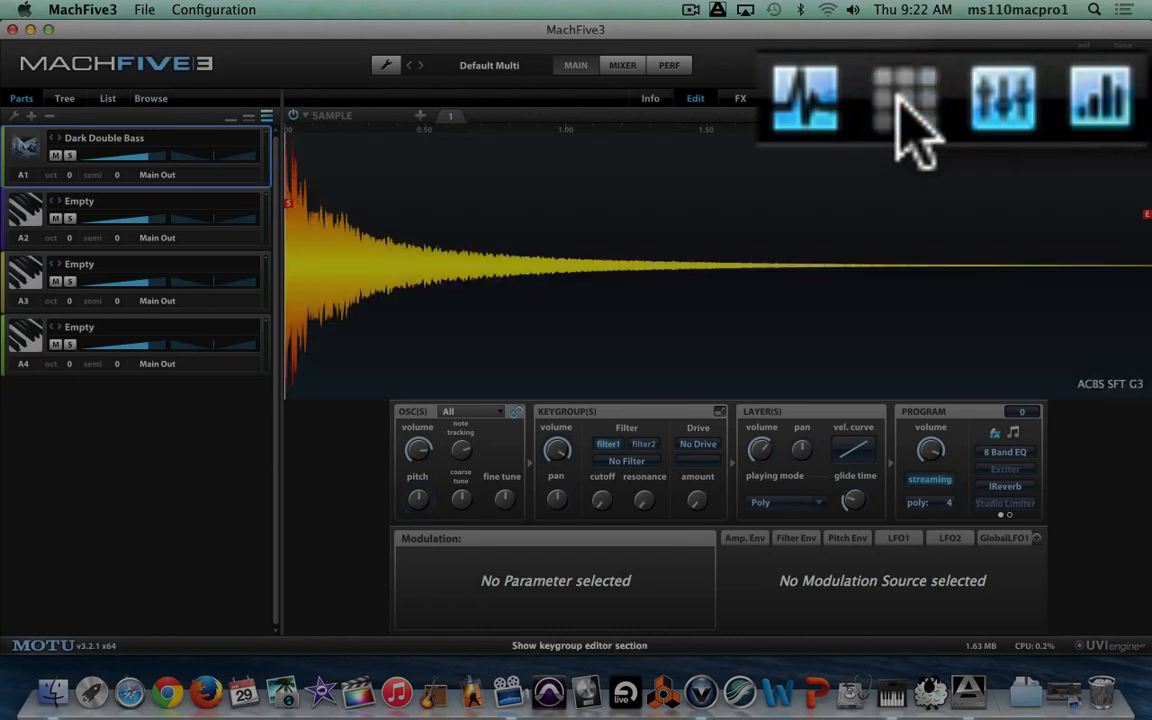
pyautogui.click(903, 105)
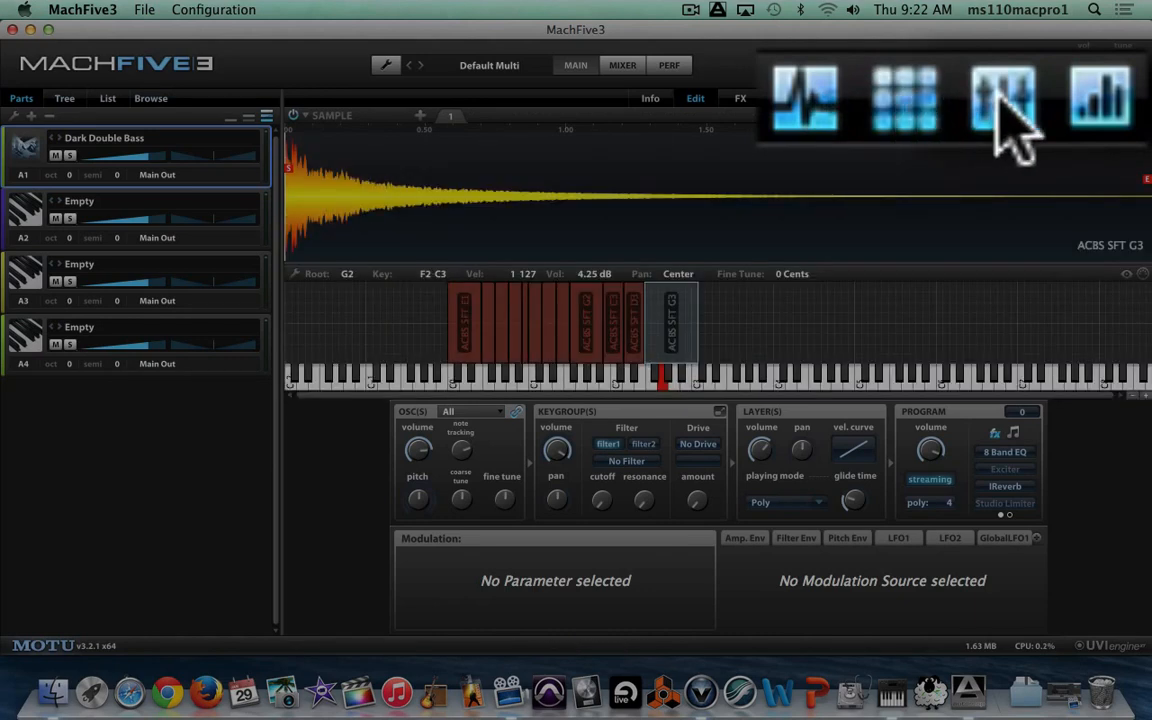
pyautogui.click(1003, 102)
pyautogui.click(1010, 120)
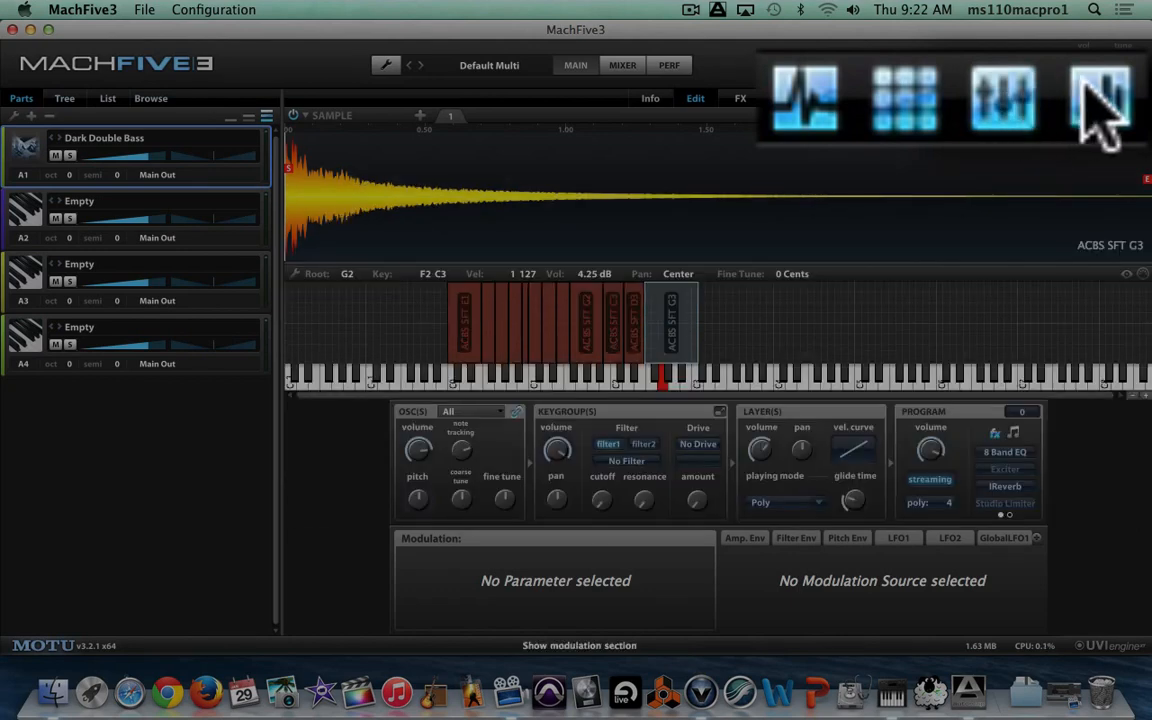
pyautogui.click(1100, 112)
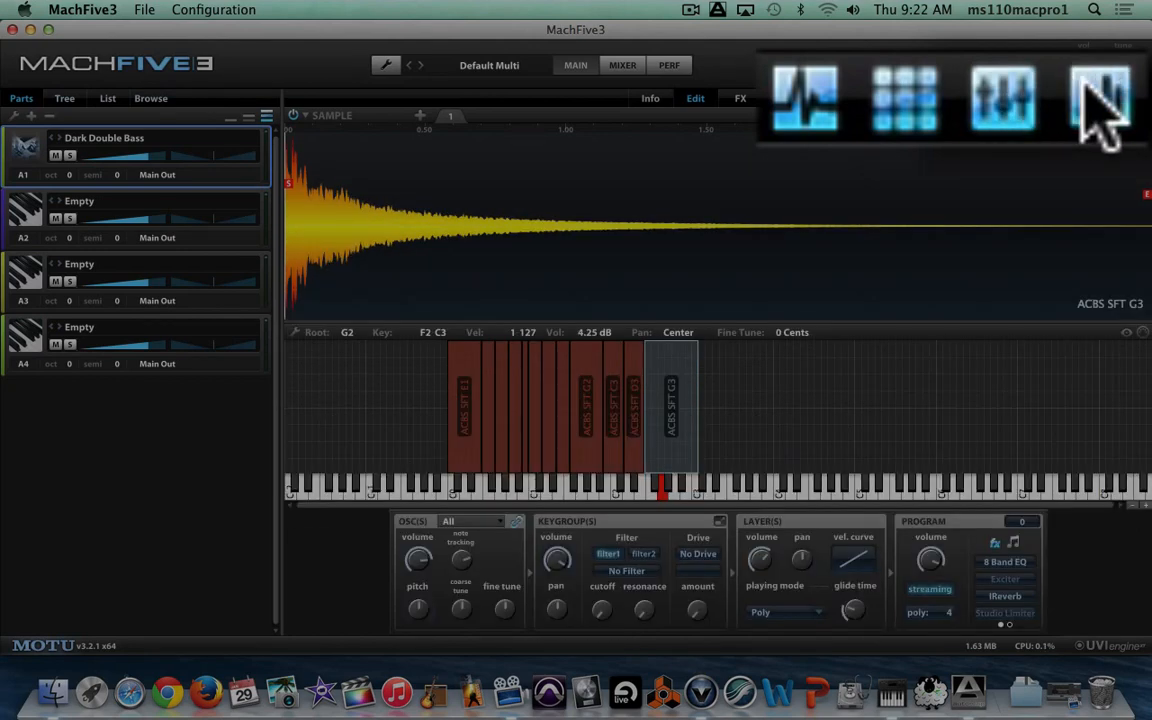
pyautogui.click(1100, 112)
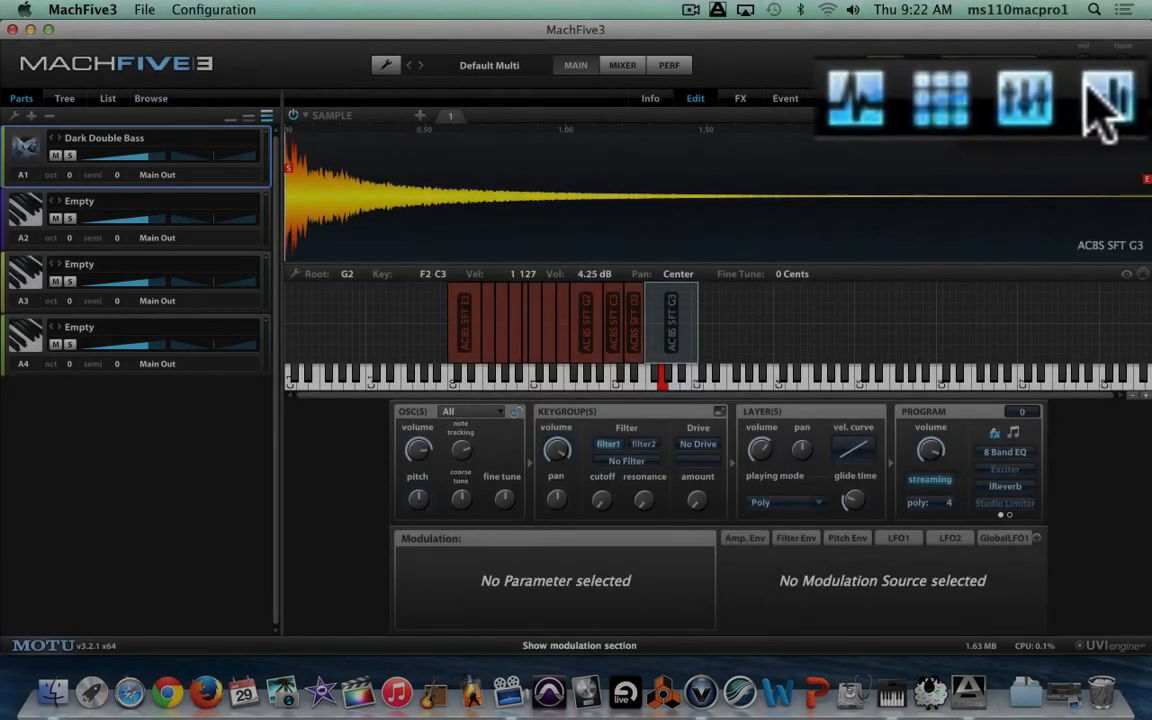